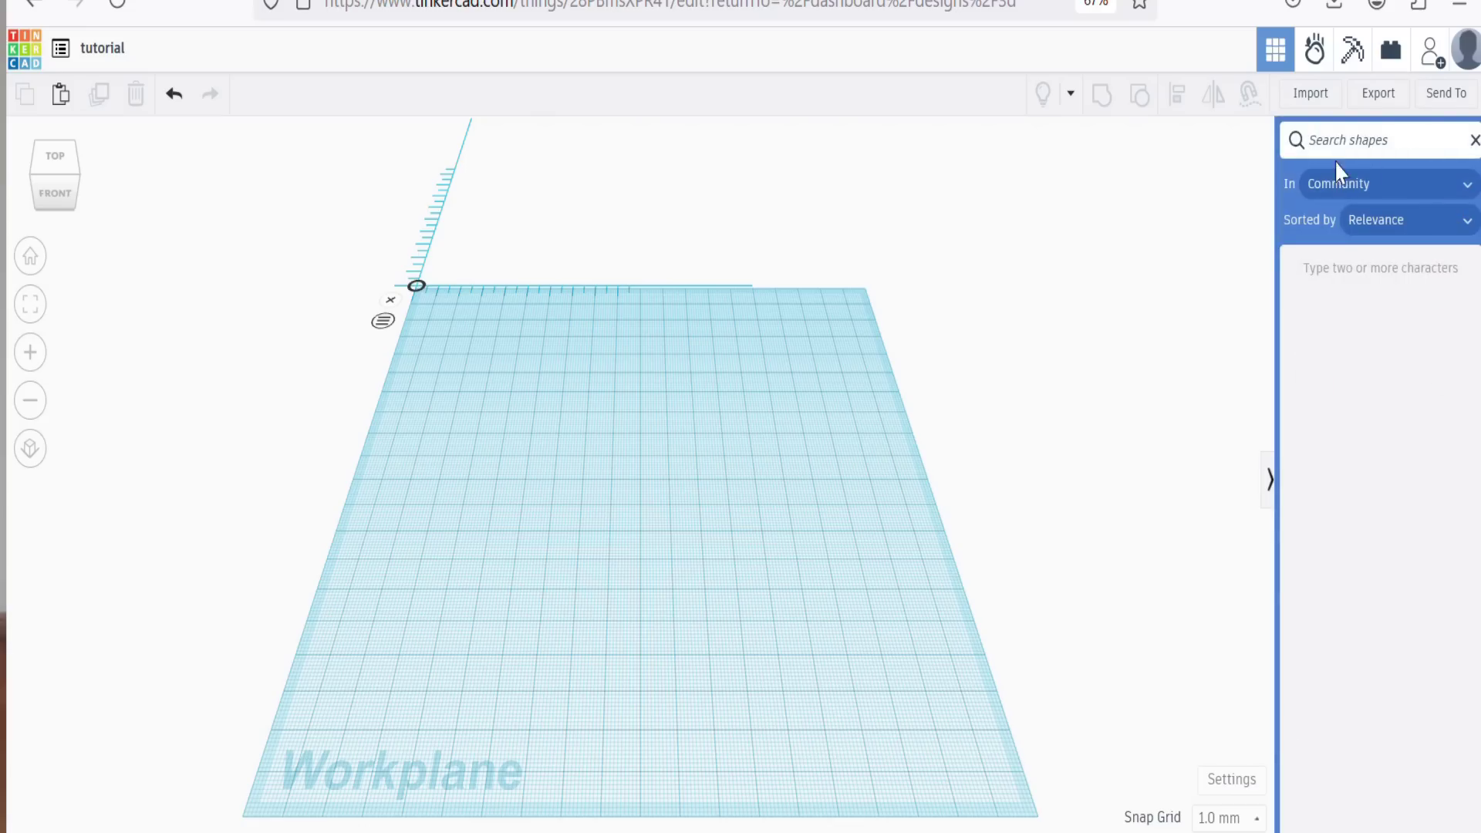
# - Drop a Metric gear and set it to 50 teeth, module 2, height 5, as a hole
pyautogui.write('gear')
pyautogui.moveTo(870, 536); pyautogui.dragTo(665, 494)
pyautogui.click(1109, 208)
pyautogui.click(1232, 363)
pyautogui.write('50')
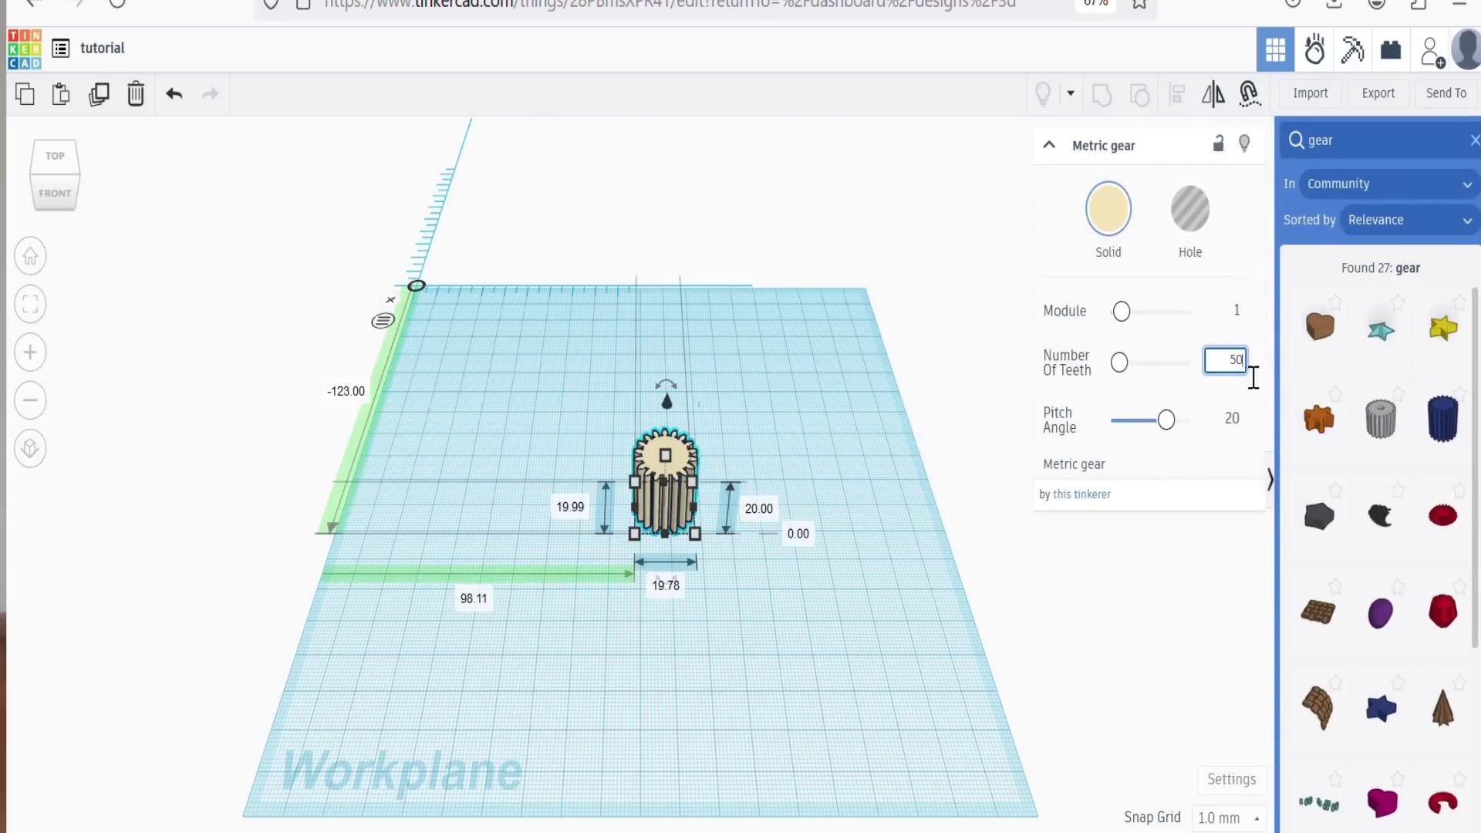
pyautogui.click(1237, 311)
pyautogui.write('2')
pyautogui.press('Return')
pyautogui.click(931, 644)
pyautogui.write('5')
pyautogui.press('Return')
pyautogui.click(1190, 212)
pyautogui.click(975, 276)
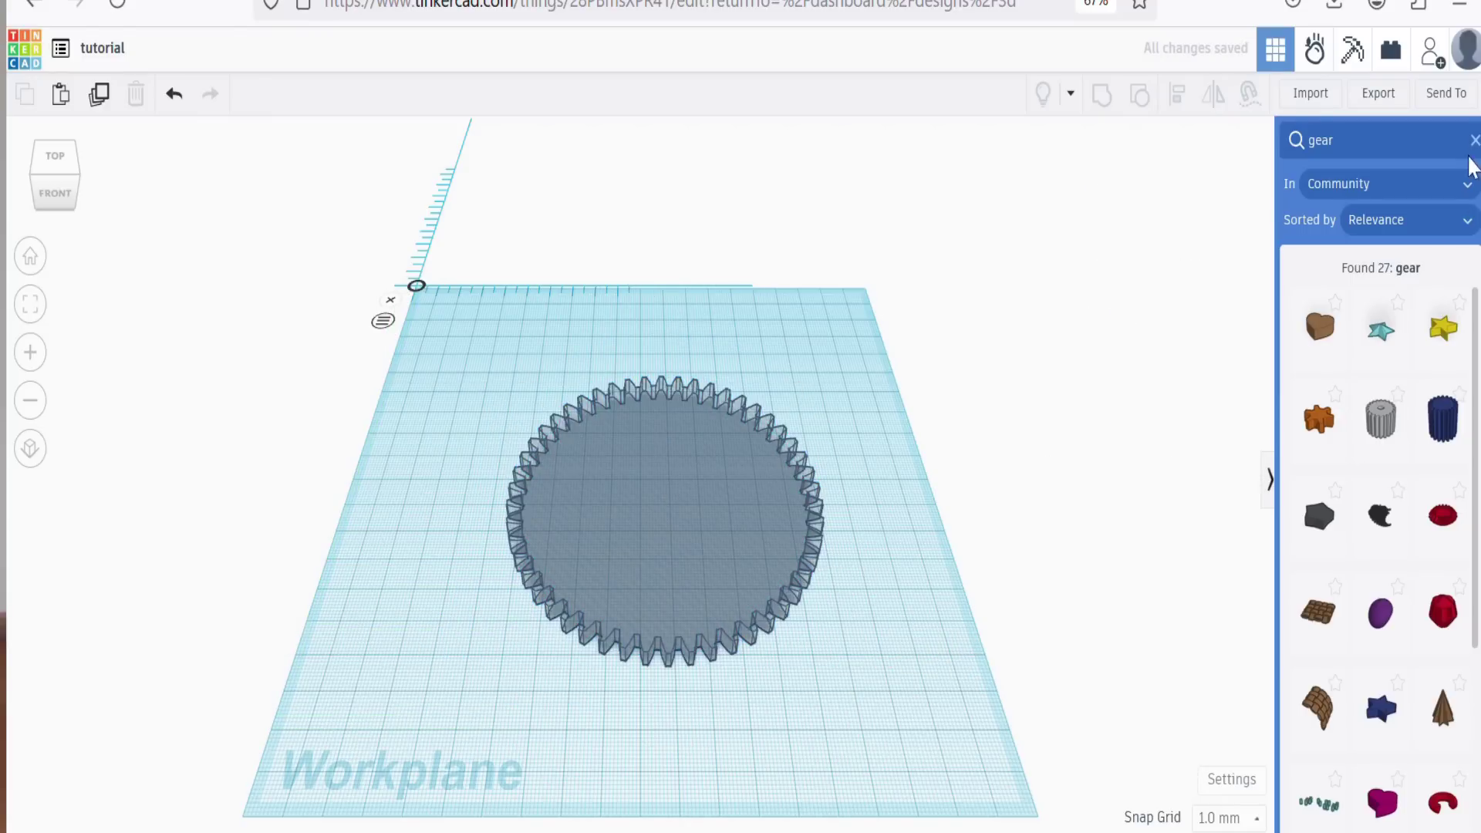
# - Add a cylinder and size it to 120 × 120 mm, 5 mm tall
pyautogui.click(1474, 140)
pyautogui.click(1314, 375)
pyautogui.click(367, 554)
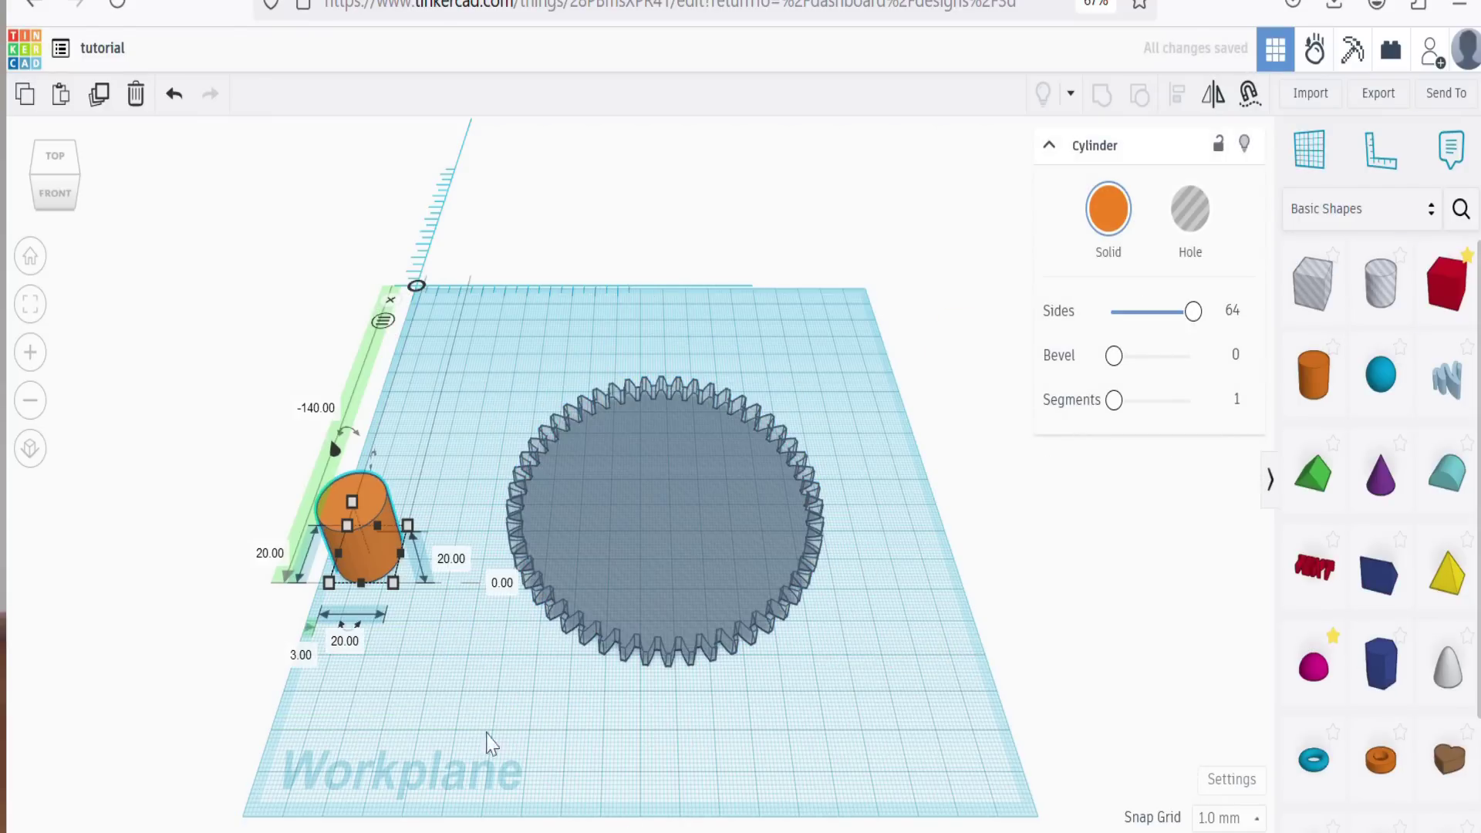
pyautogui.click(451, 559)
pyautogui.write('5')
pyautogui.click(540, 540)
pyautogui.click(363, 543)
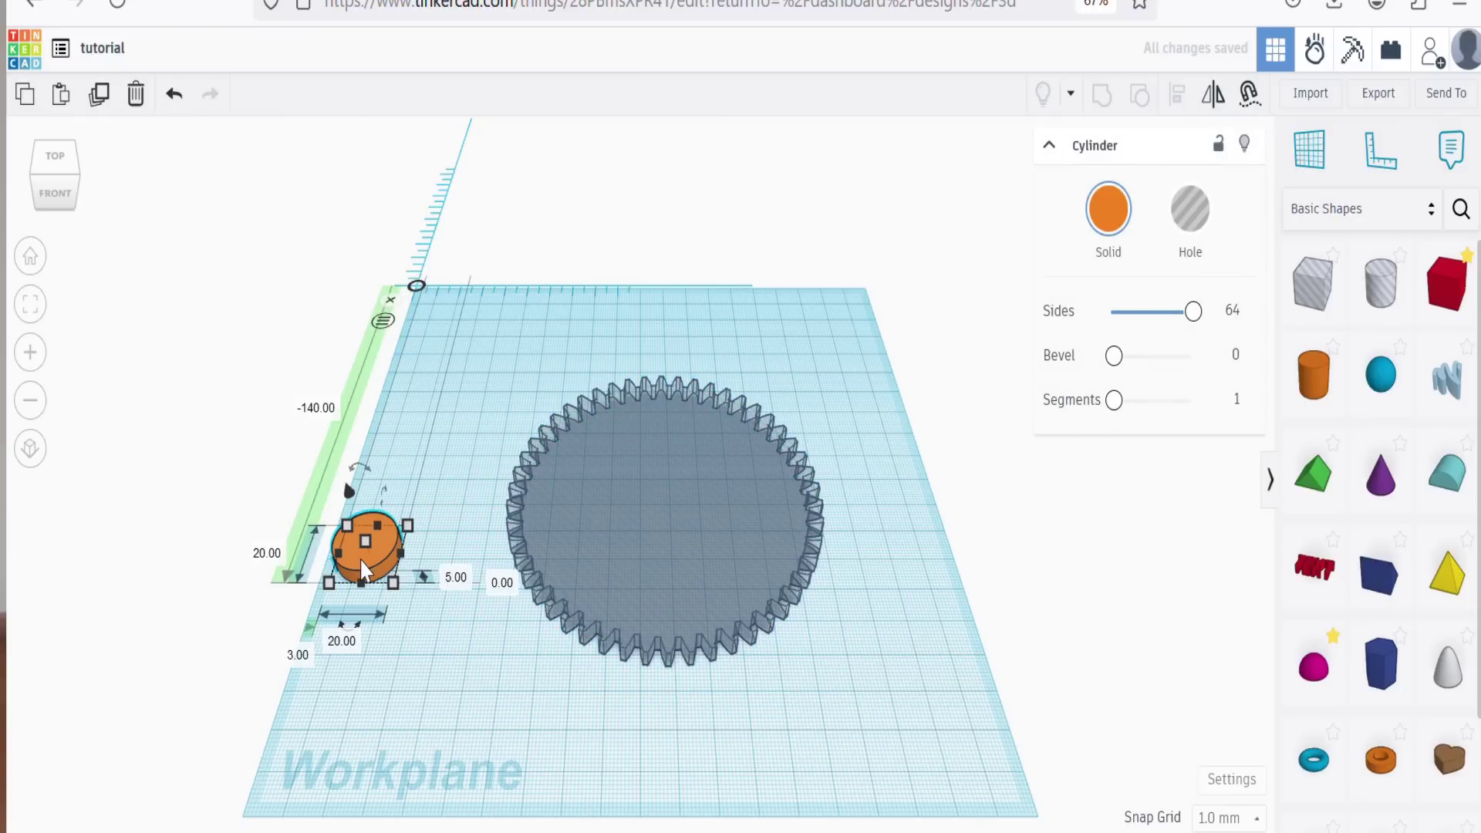
pyautogui.click(349, 643)
pyautogui.write('120')
pyautogui.press('Tab')
pyautogui.write('120')
pyautogui.press('Return')
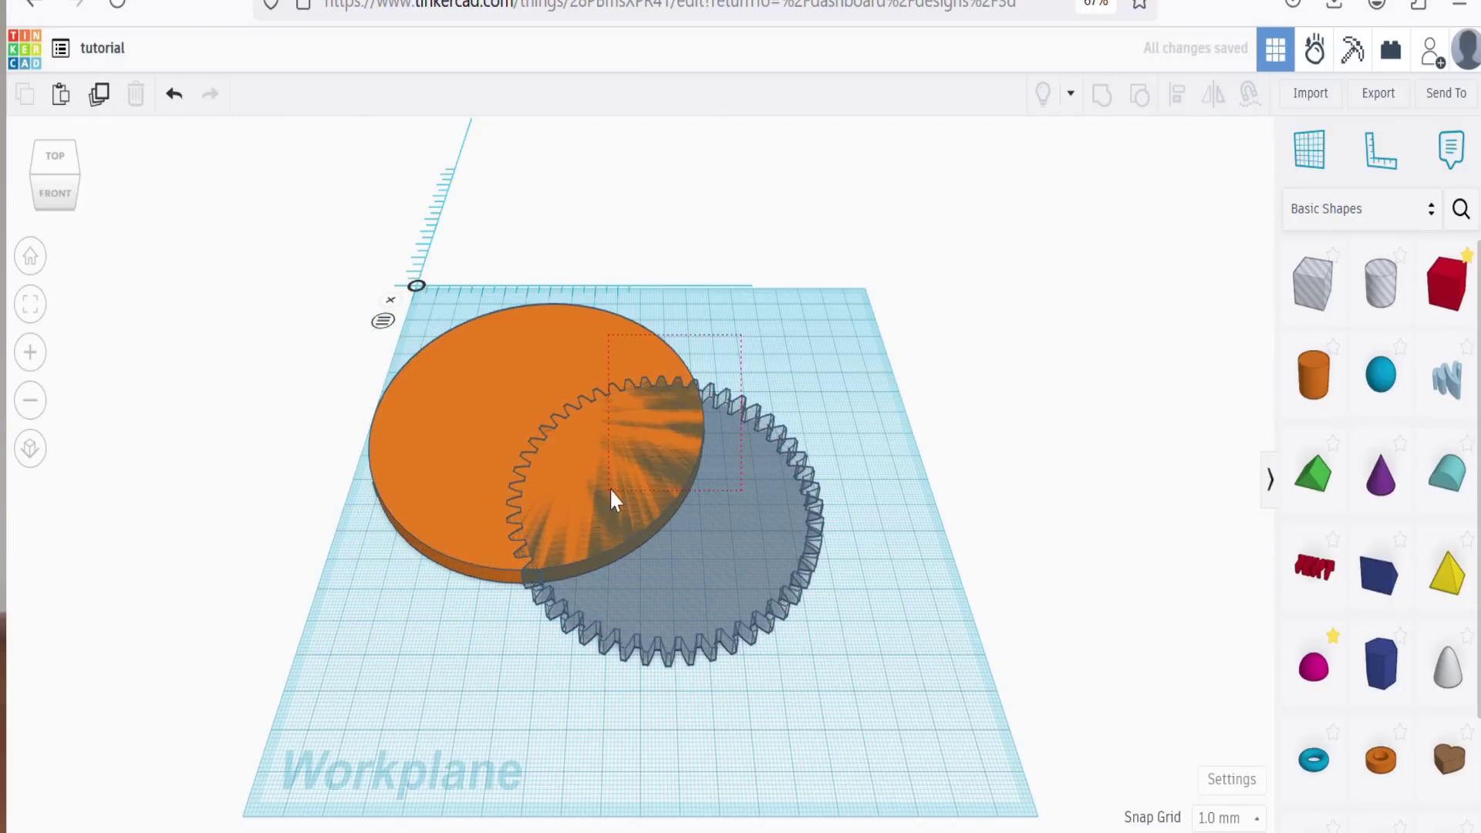
pyautogui.hotkey('ctrl', 'a')
# - Centre the disc and gear hole on both axes and group them into one ring
pyautogui.click(1191, 100)
pyautogui.click(694, 688)
pyautogui.click(489, 507)
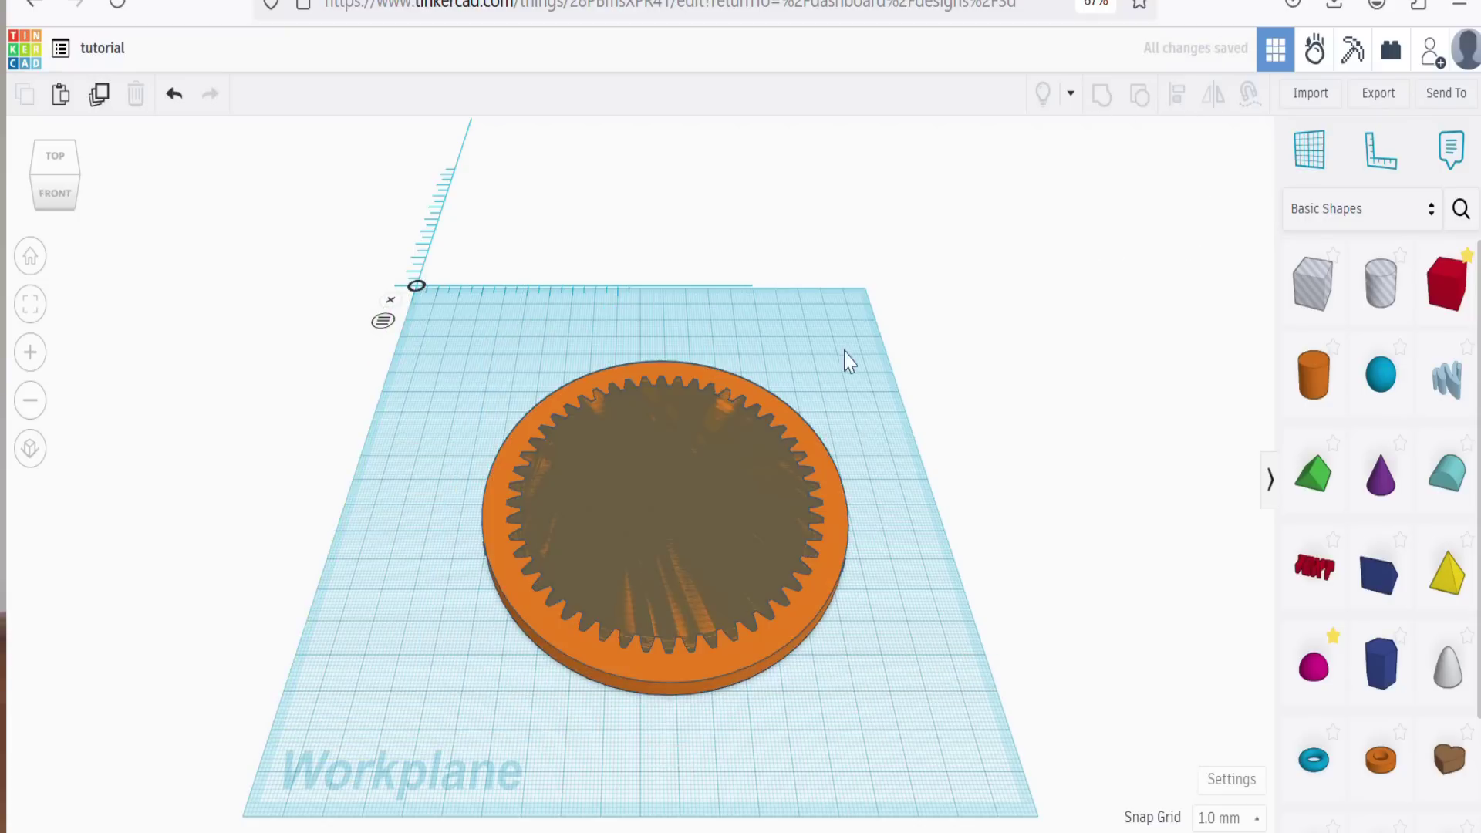
pyautogui.click(1103, 100)
pyautogui.moveTo(896, 390); pyautogui.dragTo(866, 473, button='right')
pyautogui.scroll(6, 866, 473)
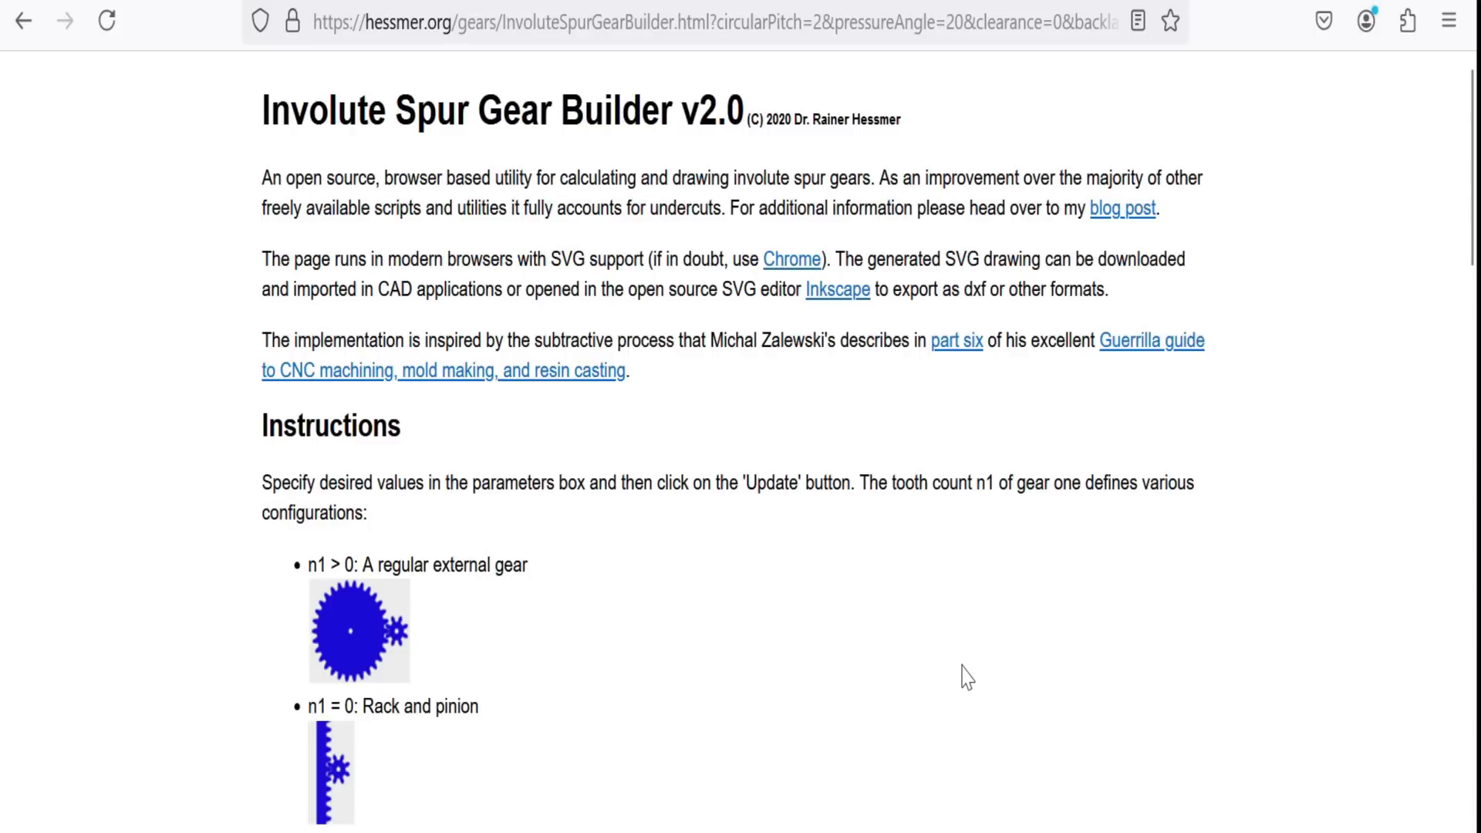
# - Scroll past the Instructions until circular pitch through the Show choice is visible
pyautogui.scroll(-2, 922, 644)
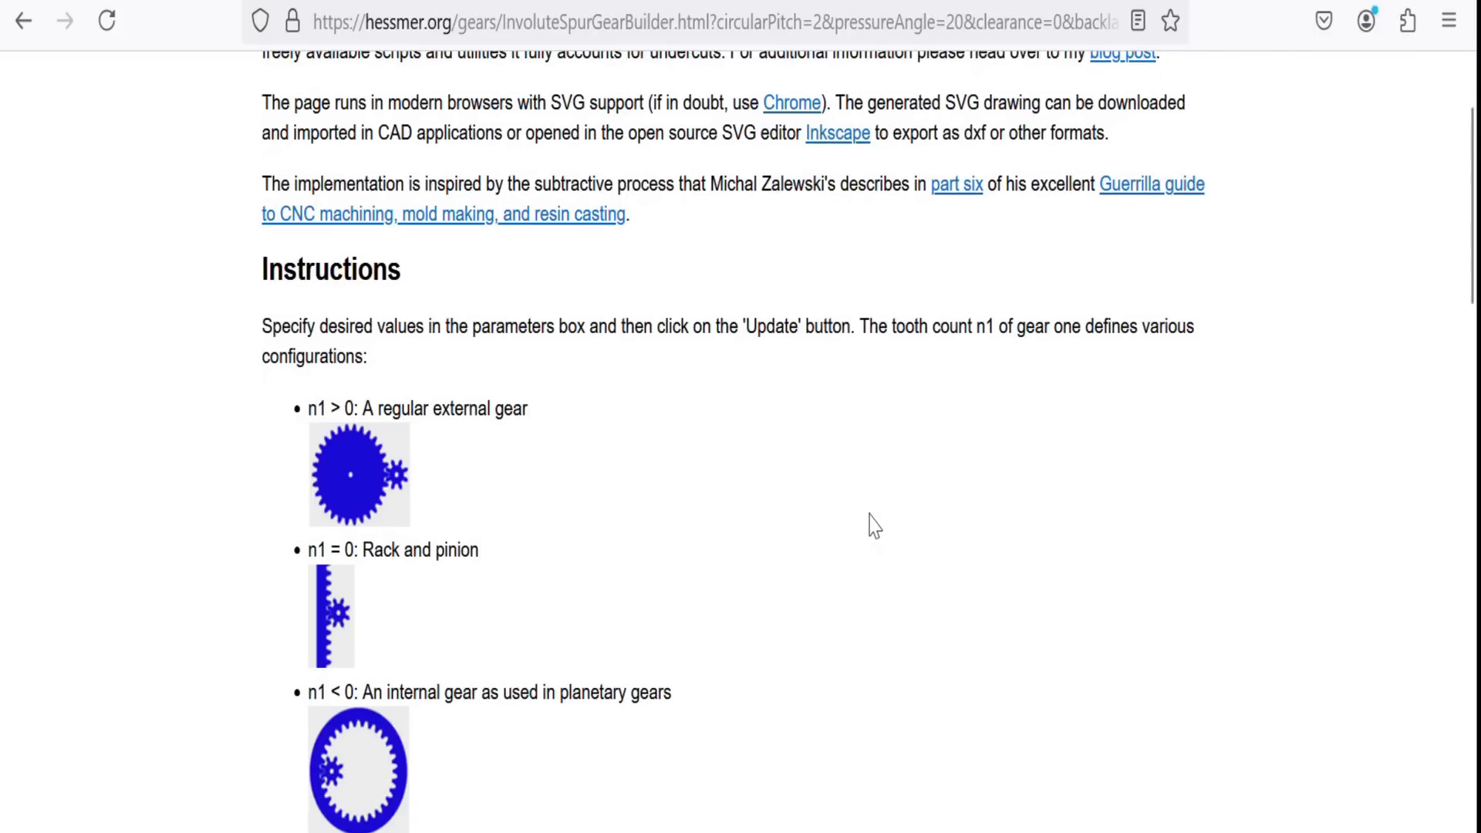
pyautogui.scroll(-6, 814, 514)
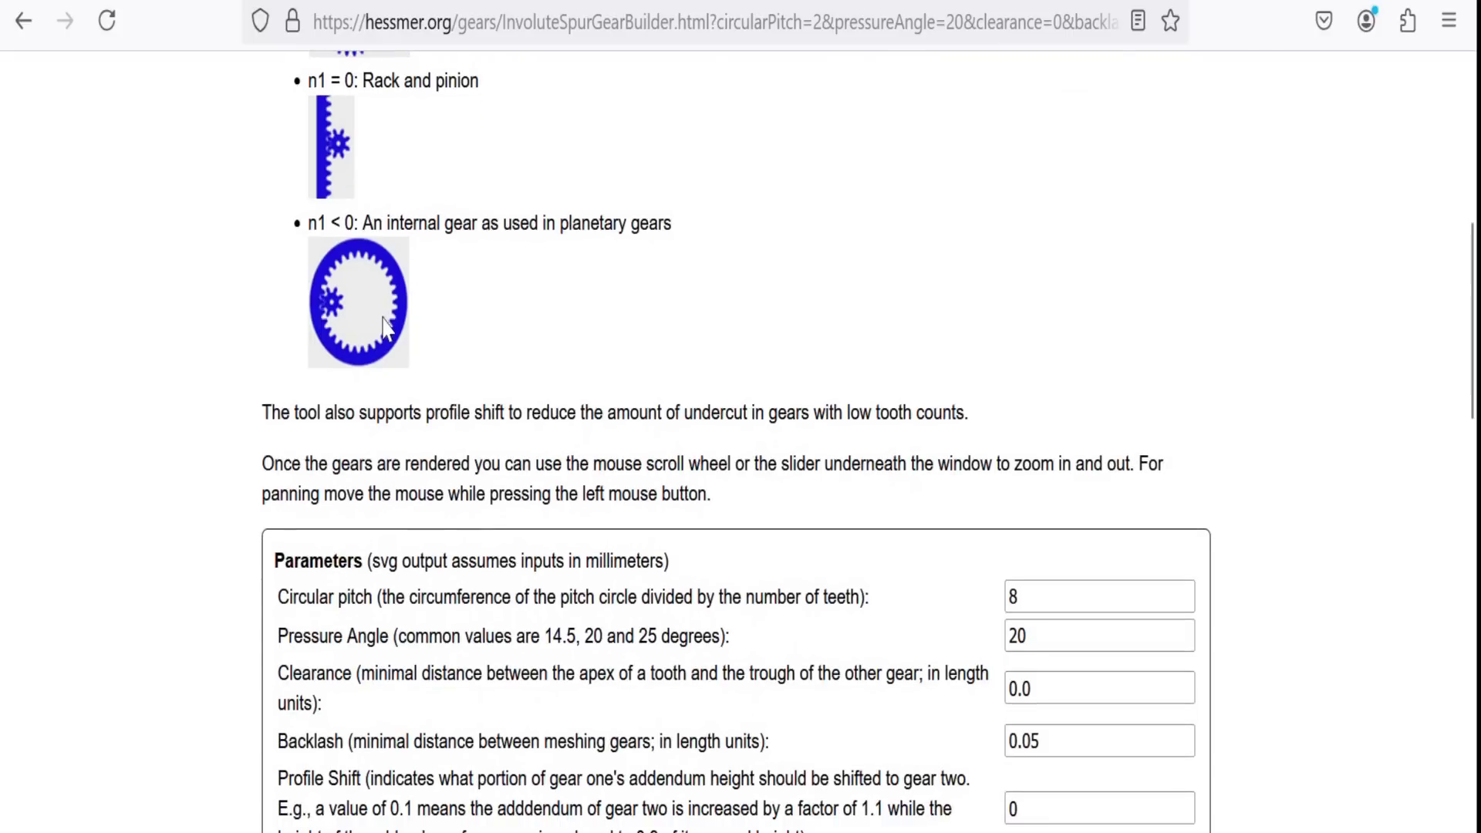
pyautogui.scroll(-2, 953, 393)
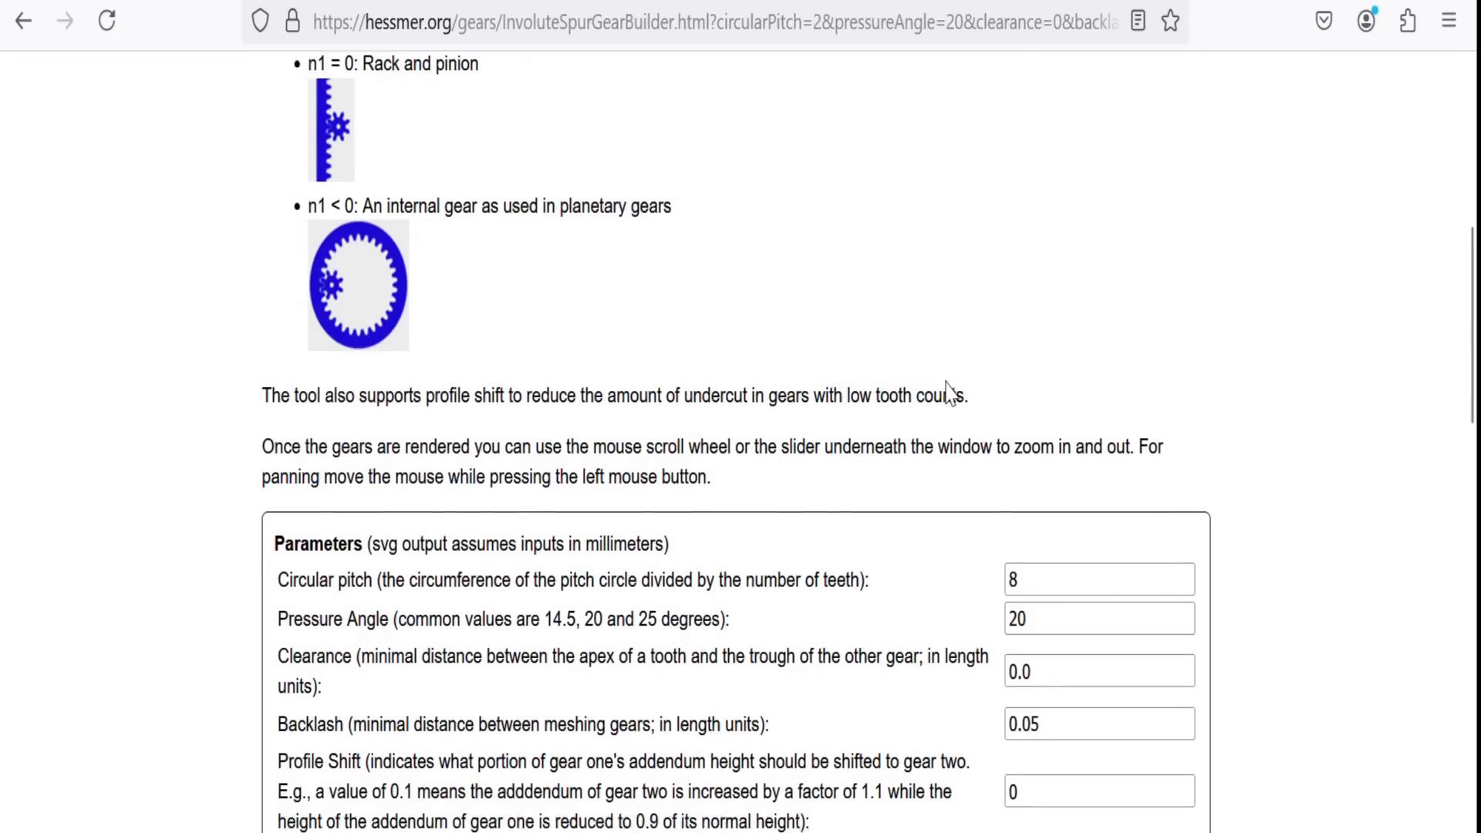
pyautogui.scroll(-2, 870, 412)
pyautogui.scroll(2, 870, 411)
pyautogui.scroll(-2, 868, 413)
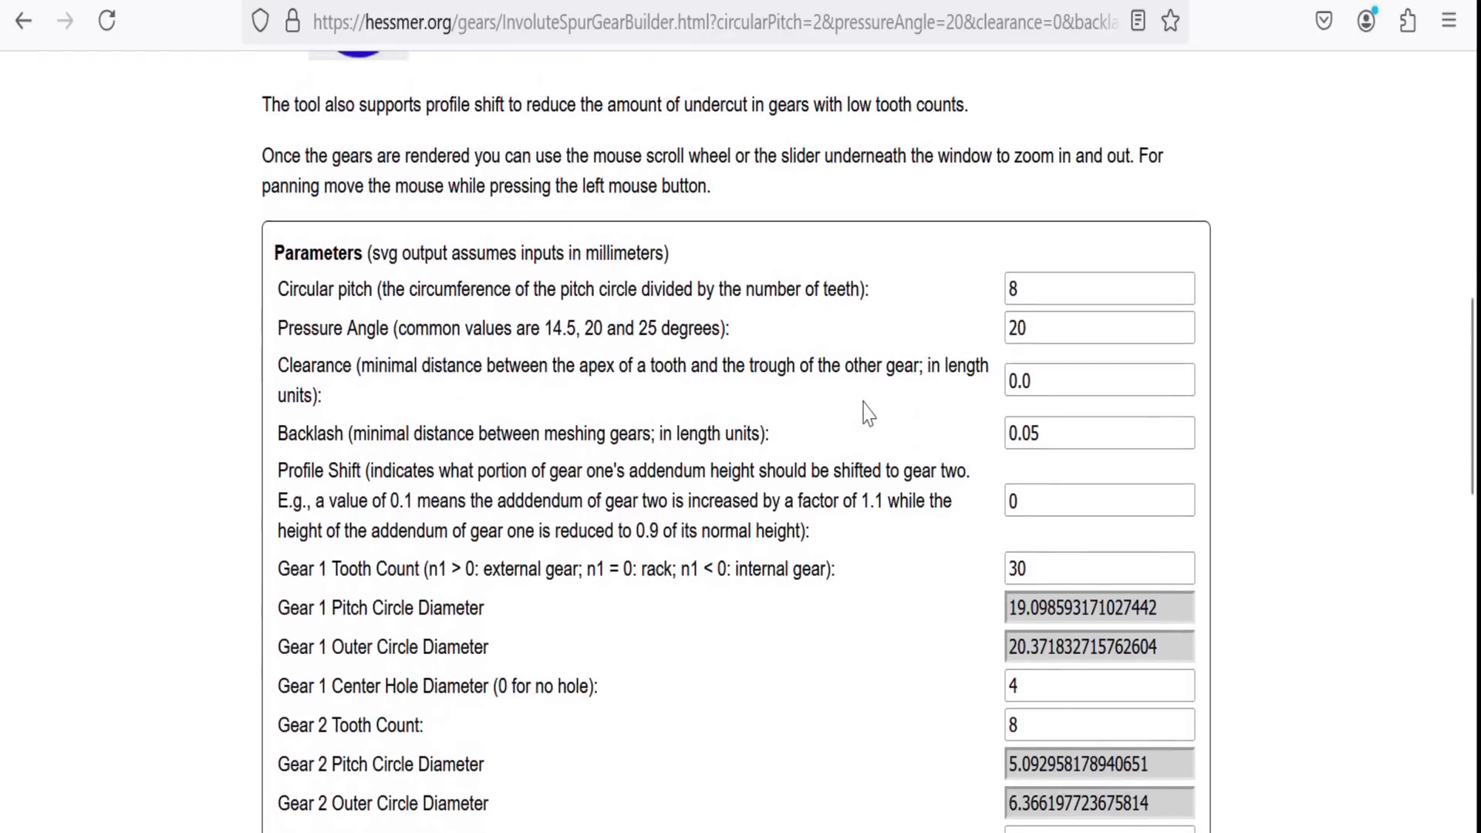
pyautogui.scroll(-3, 867, 414)
pyautogui.scroll(2, 863, 413)
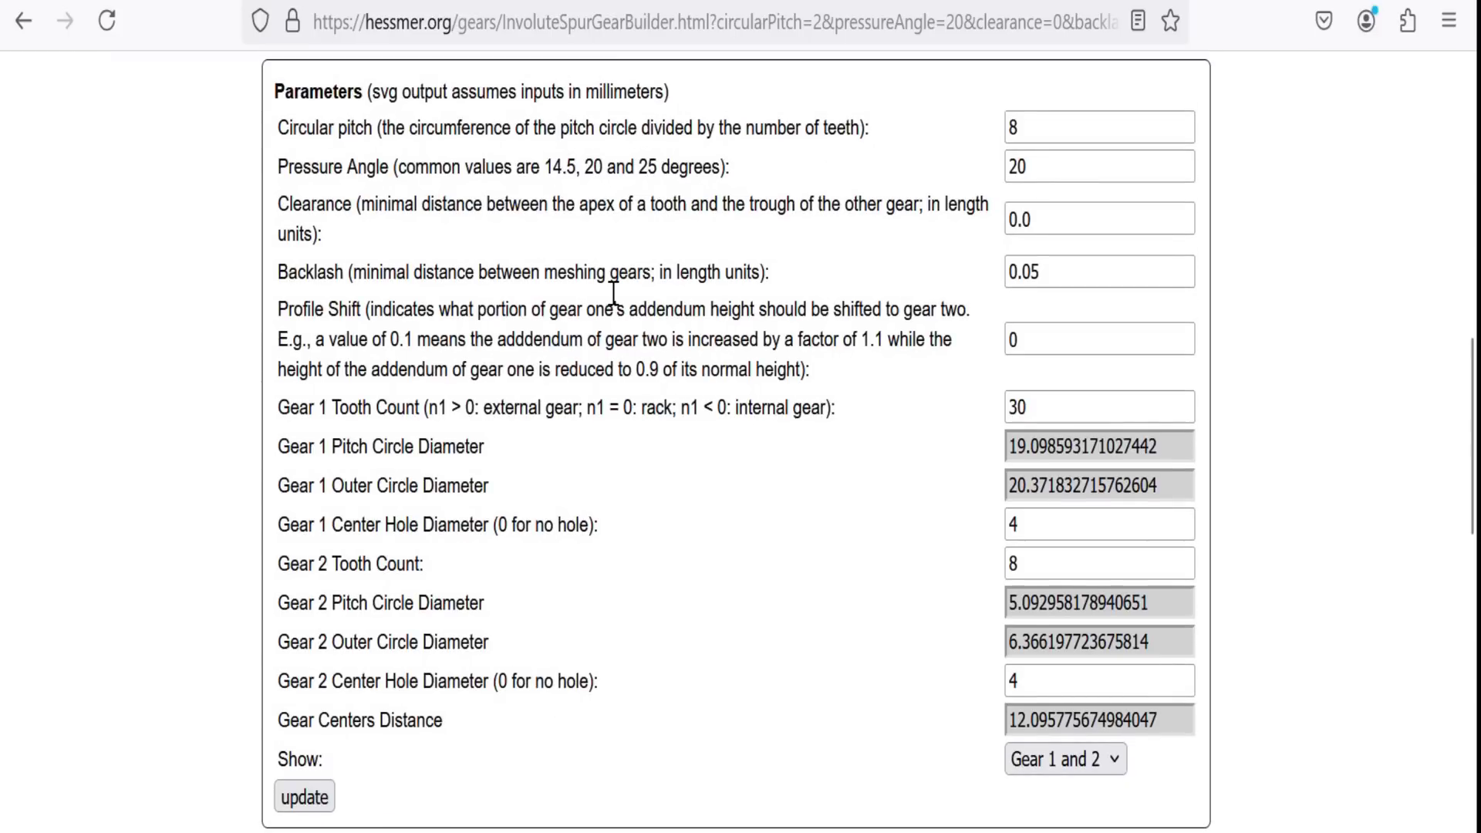
# - Enter 0.2 for Clearance and change Circular pitch from 8 to 2
pyautogui.click(1054, 229)
pyautogui.doubleClick(1055, 229)
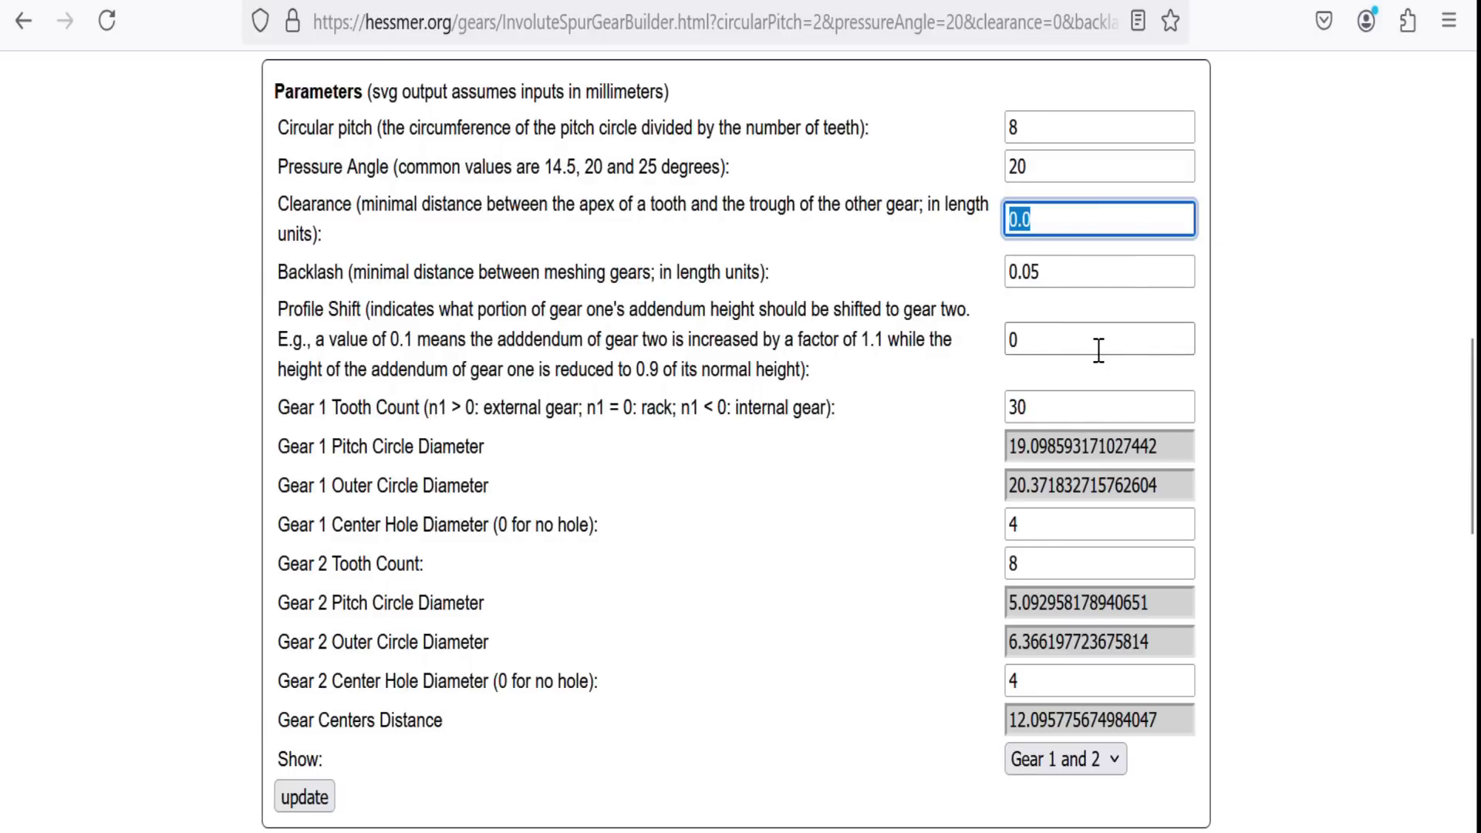
pyautogui.write('0')
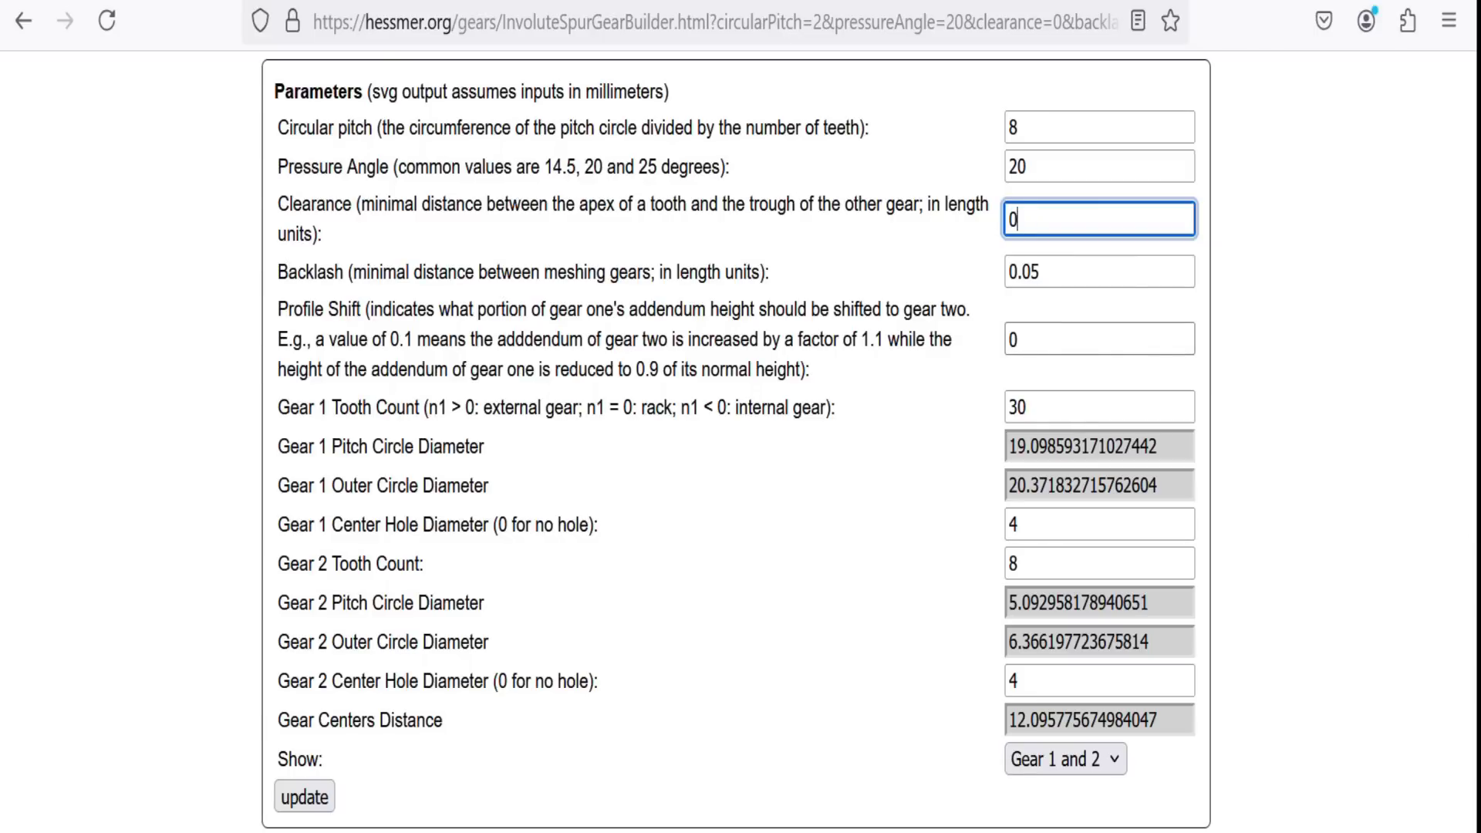
pyautogui.click(1160, 283)
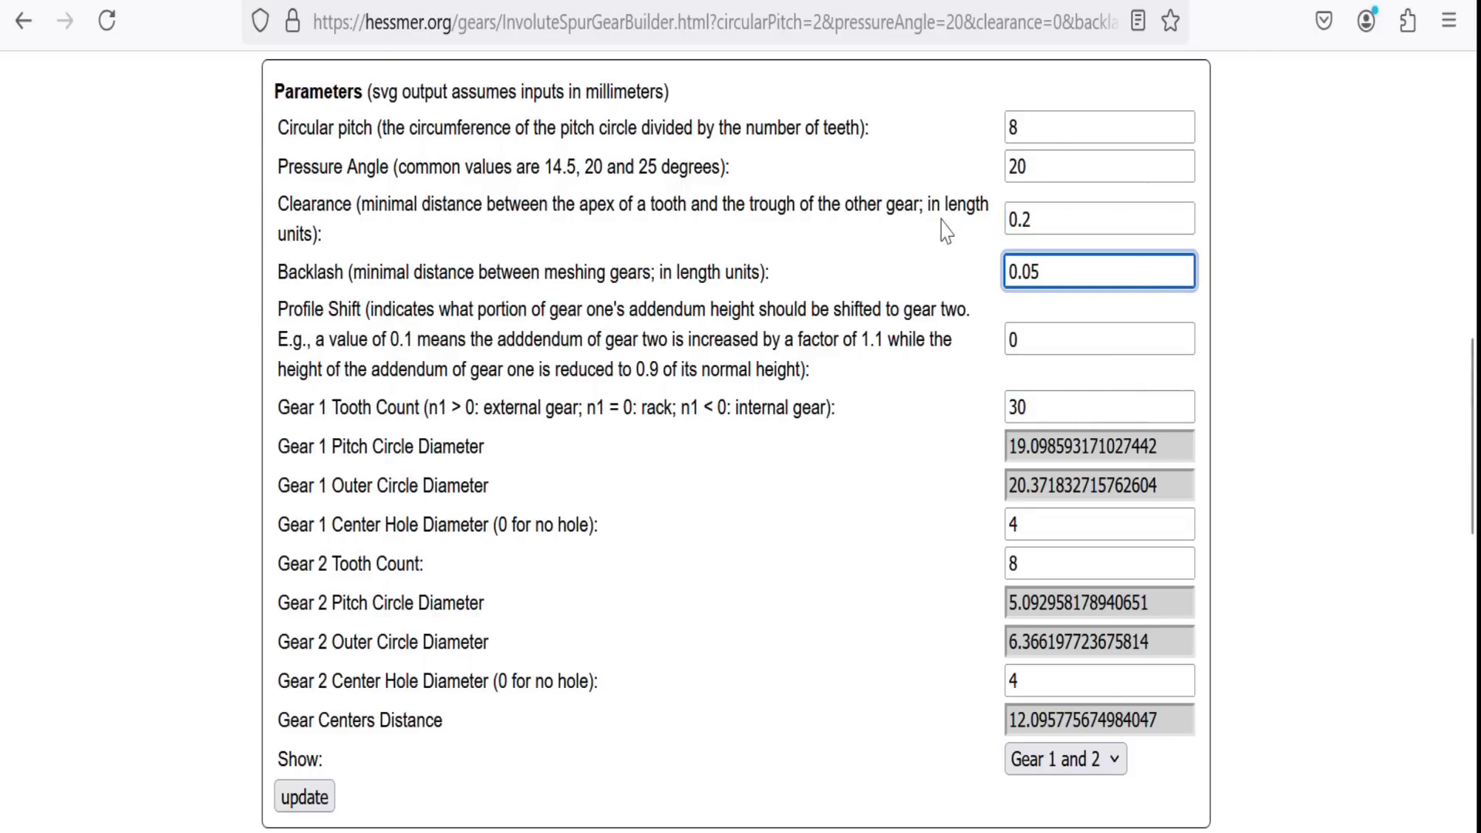
pyautogui.click(1046, 138)
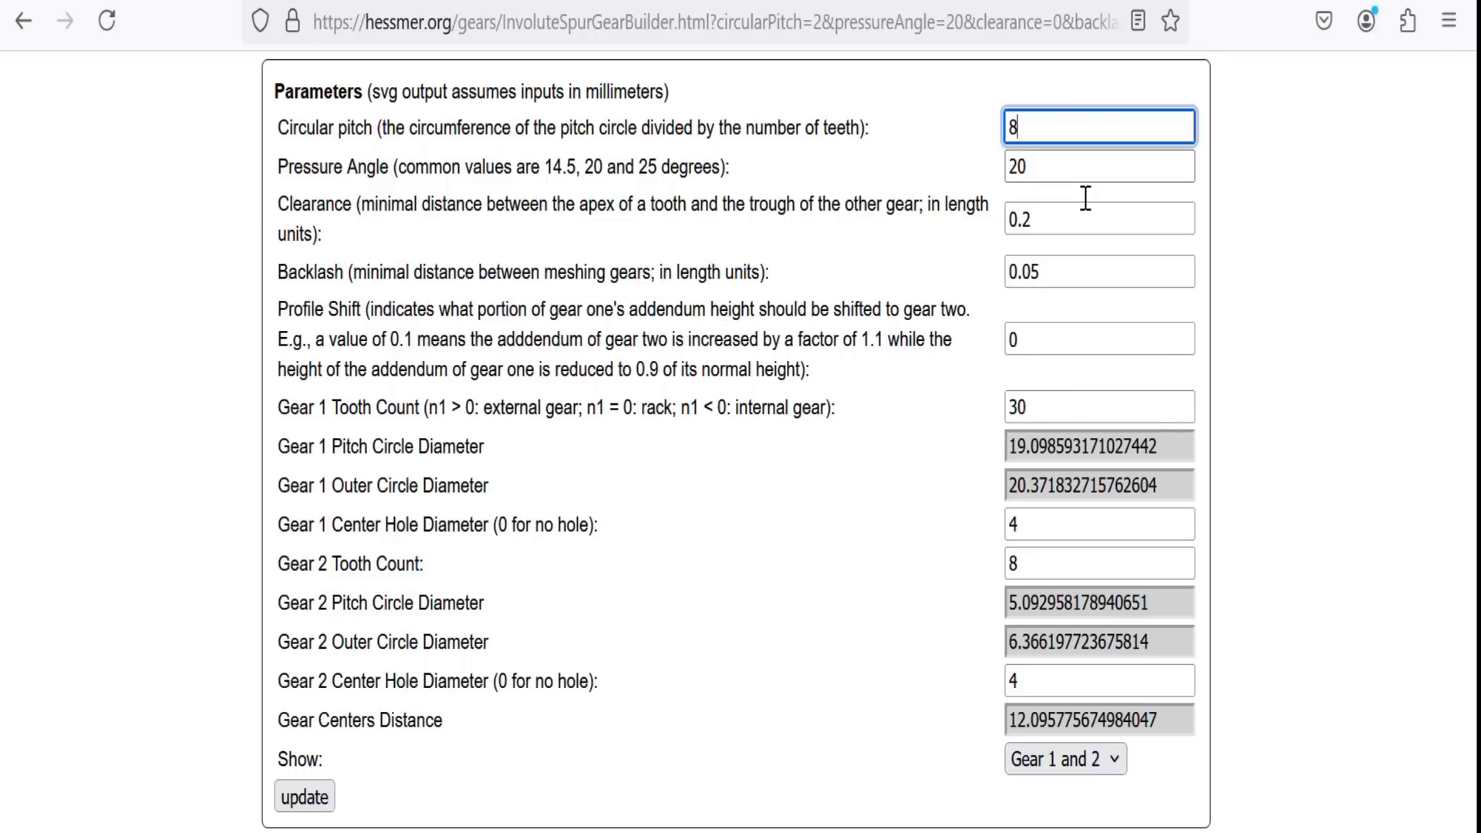
pyautogui.click(1127, 168)
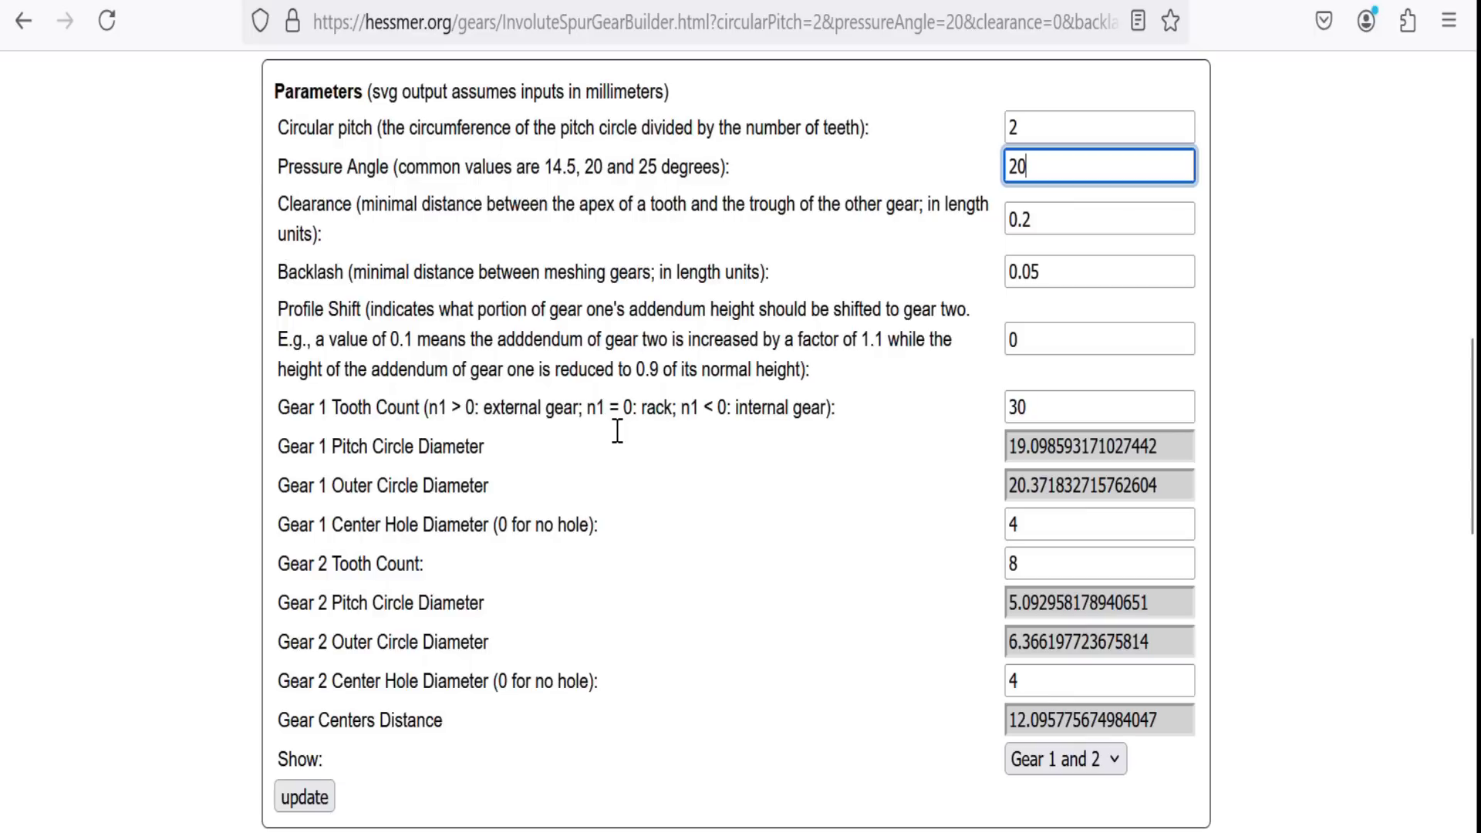
# - Set Gear 1 to -30 teeth with a center hole of 0
pyautogui.doubleClick(1059, 420)
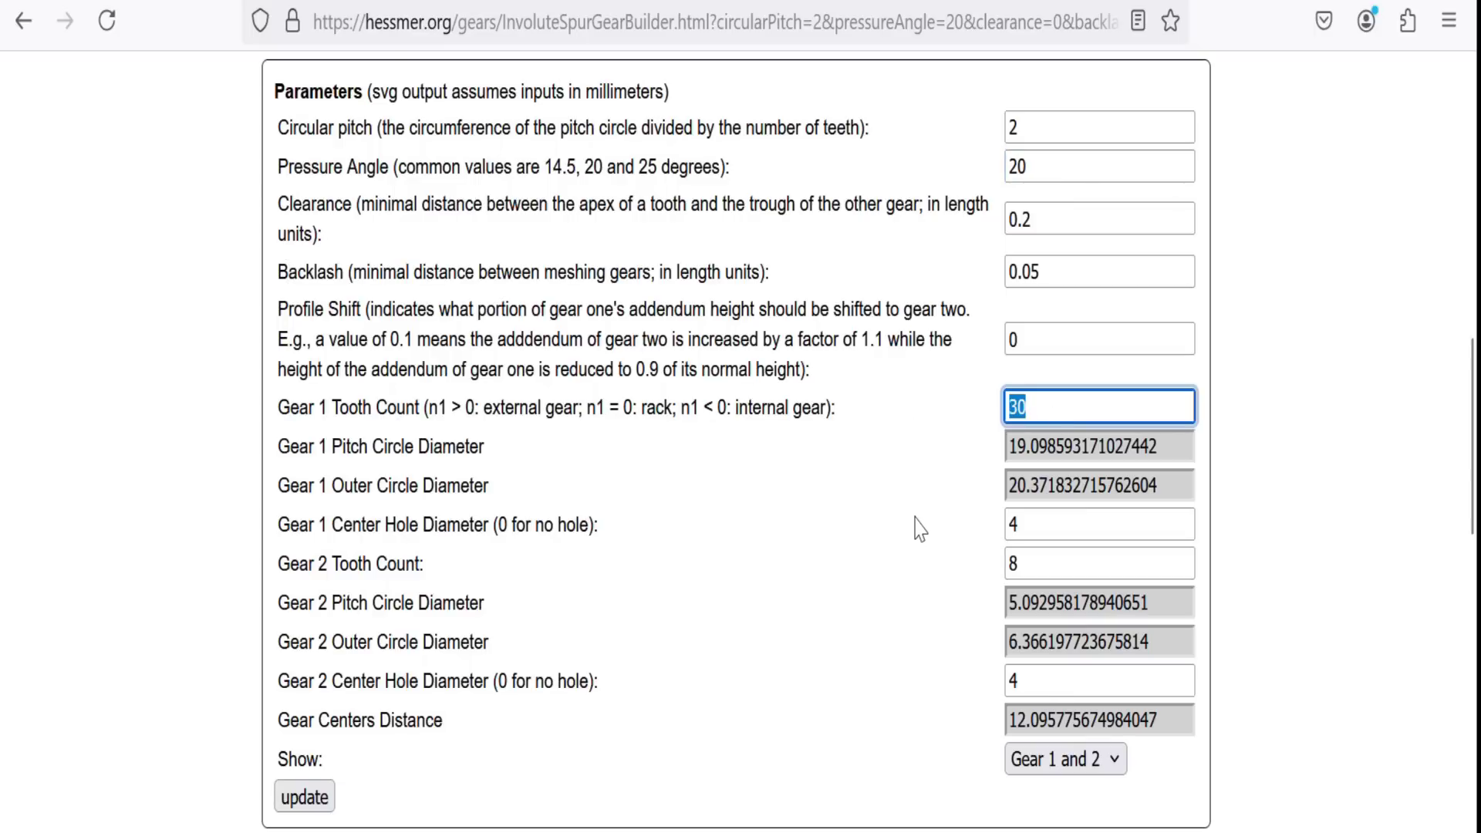
pyautogui.write('-3')
pyautogui.click(1049, 538)
pyautogui.moveTo(1048, 539); pyautogui.dragTo(959, 539)
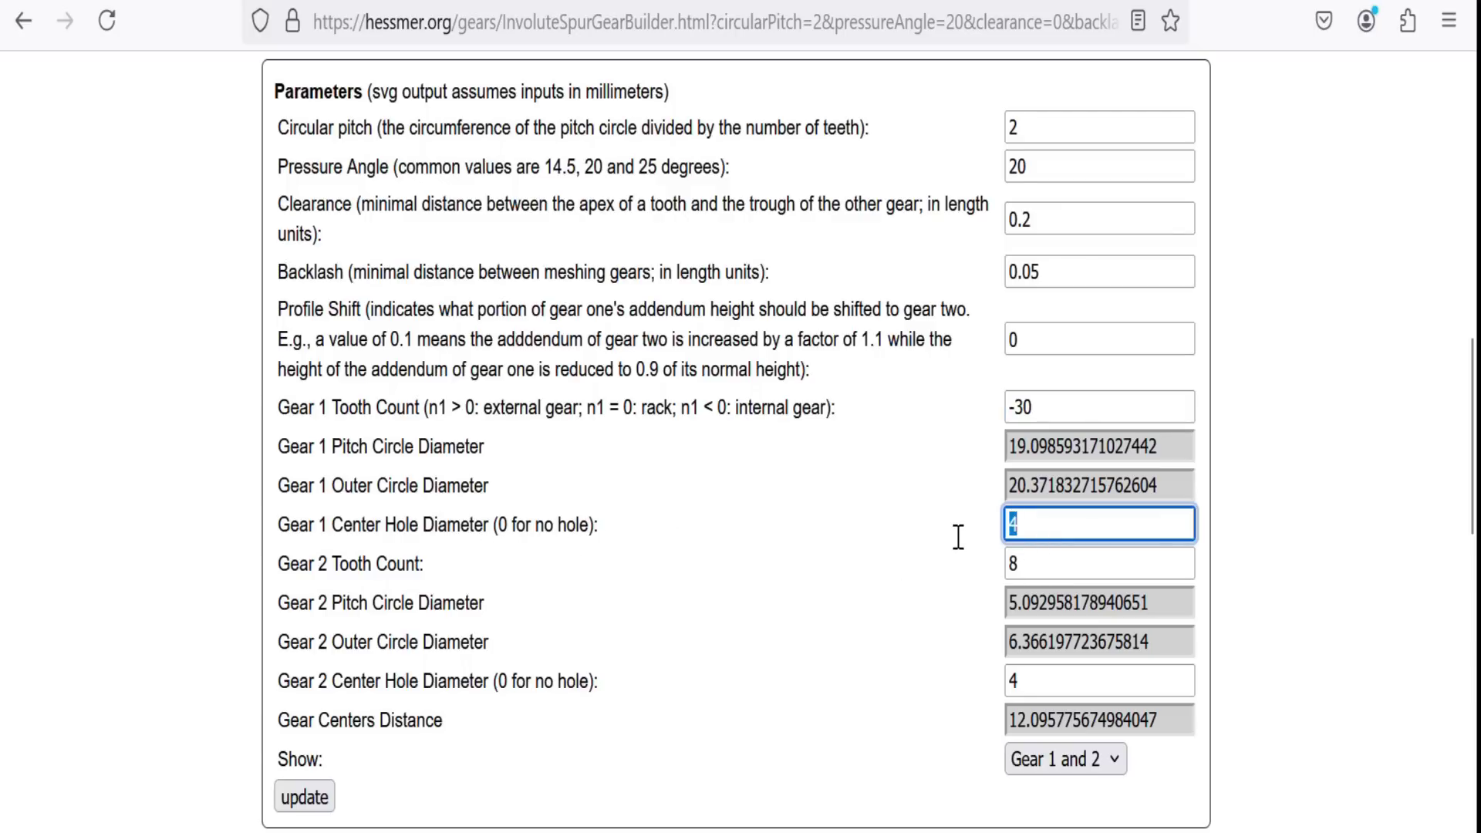
pyautogui.write('0')
pyautogui.click(856, 607)
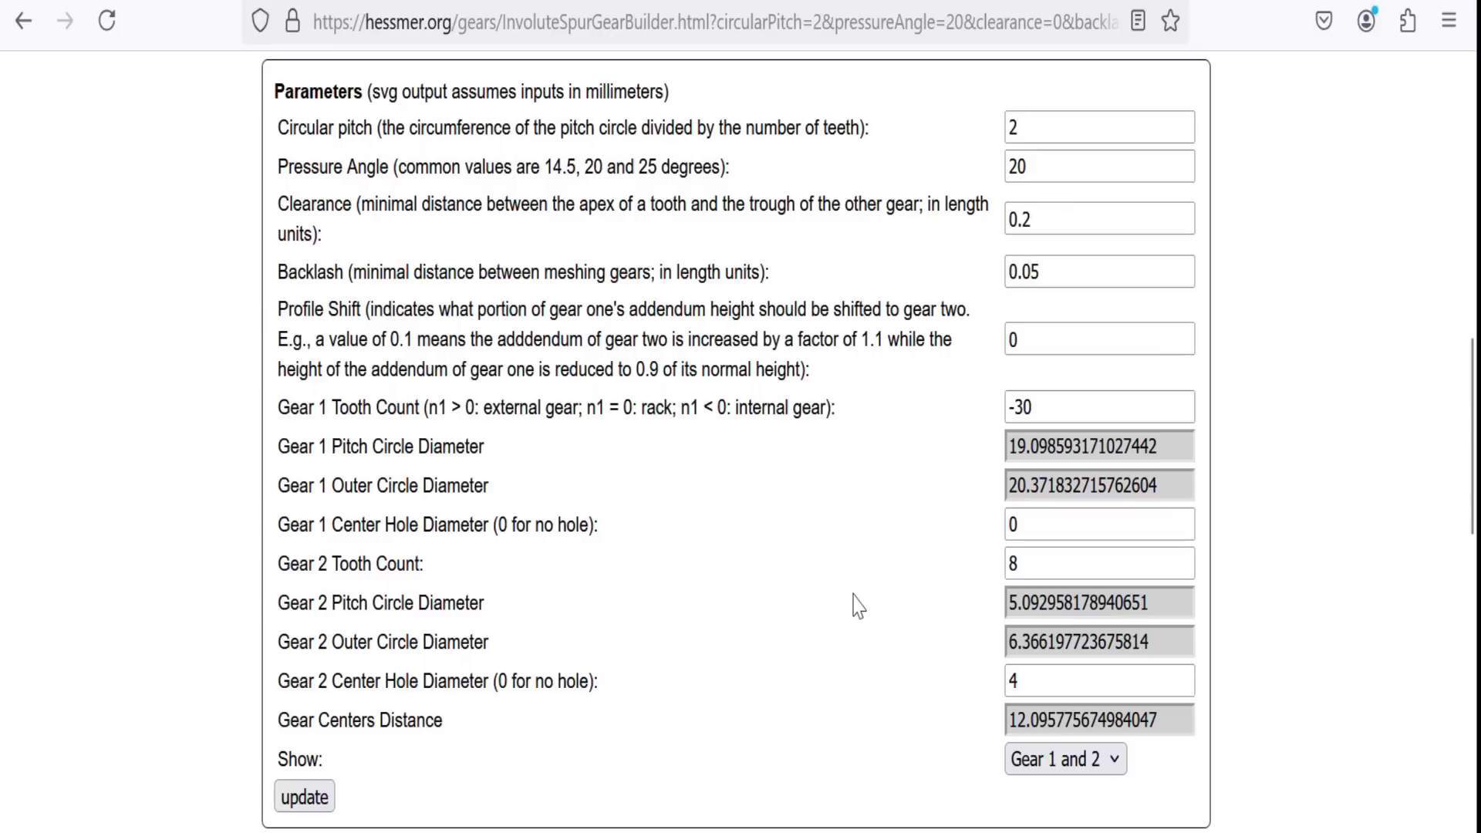
# - Give Gear 2 a tooth count of 10 and a center hole of 8
pyautogui.click(1044, 573)
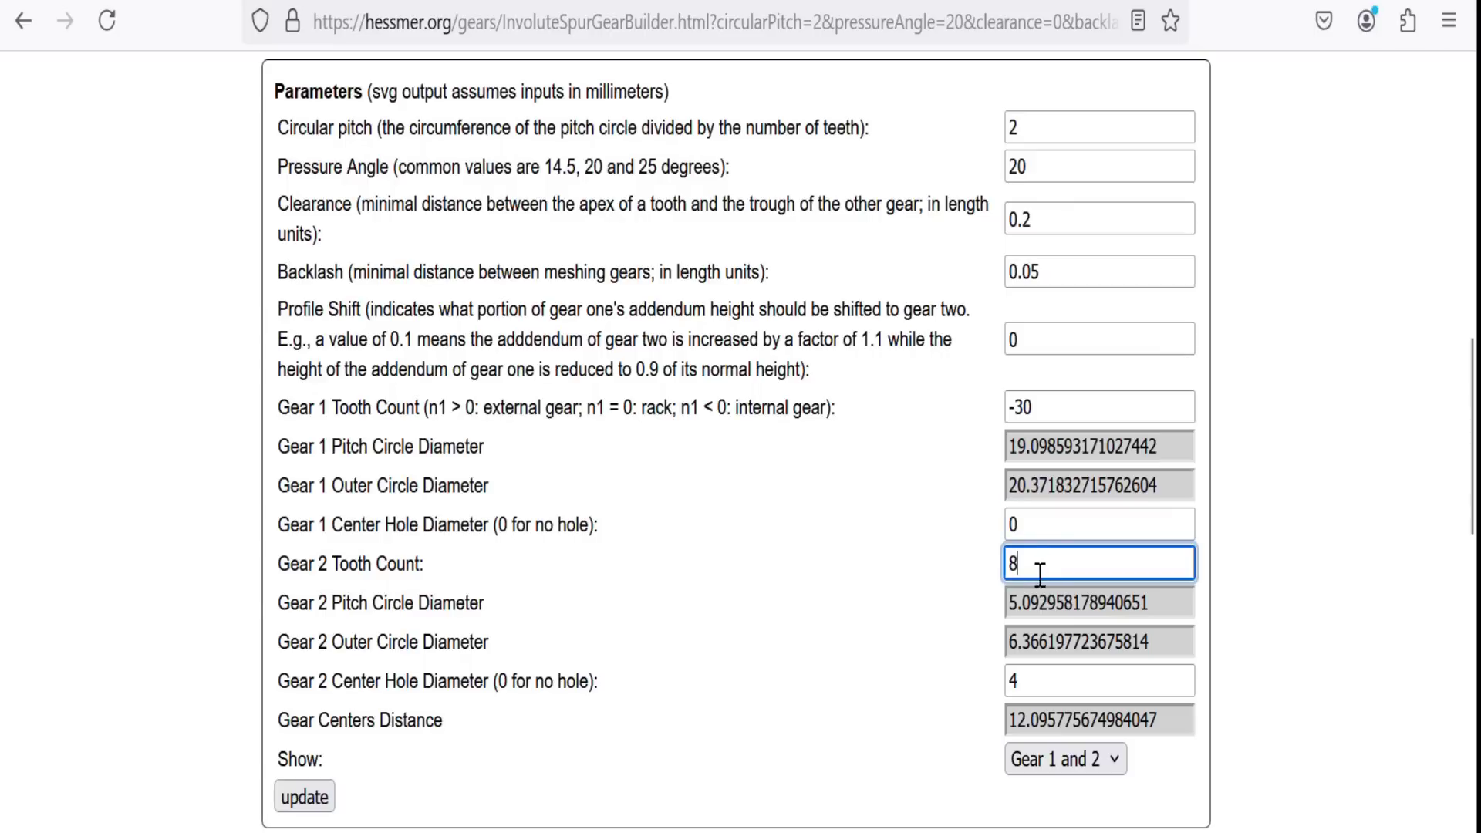
pyautogui.moveTo(1040, 573); pyautogui.dragTo(974, 563)
pyautogui.write('10')
pyautogui.moveTo(1045, 685); pyautogui.dragTo(978, 693)
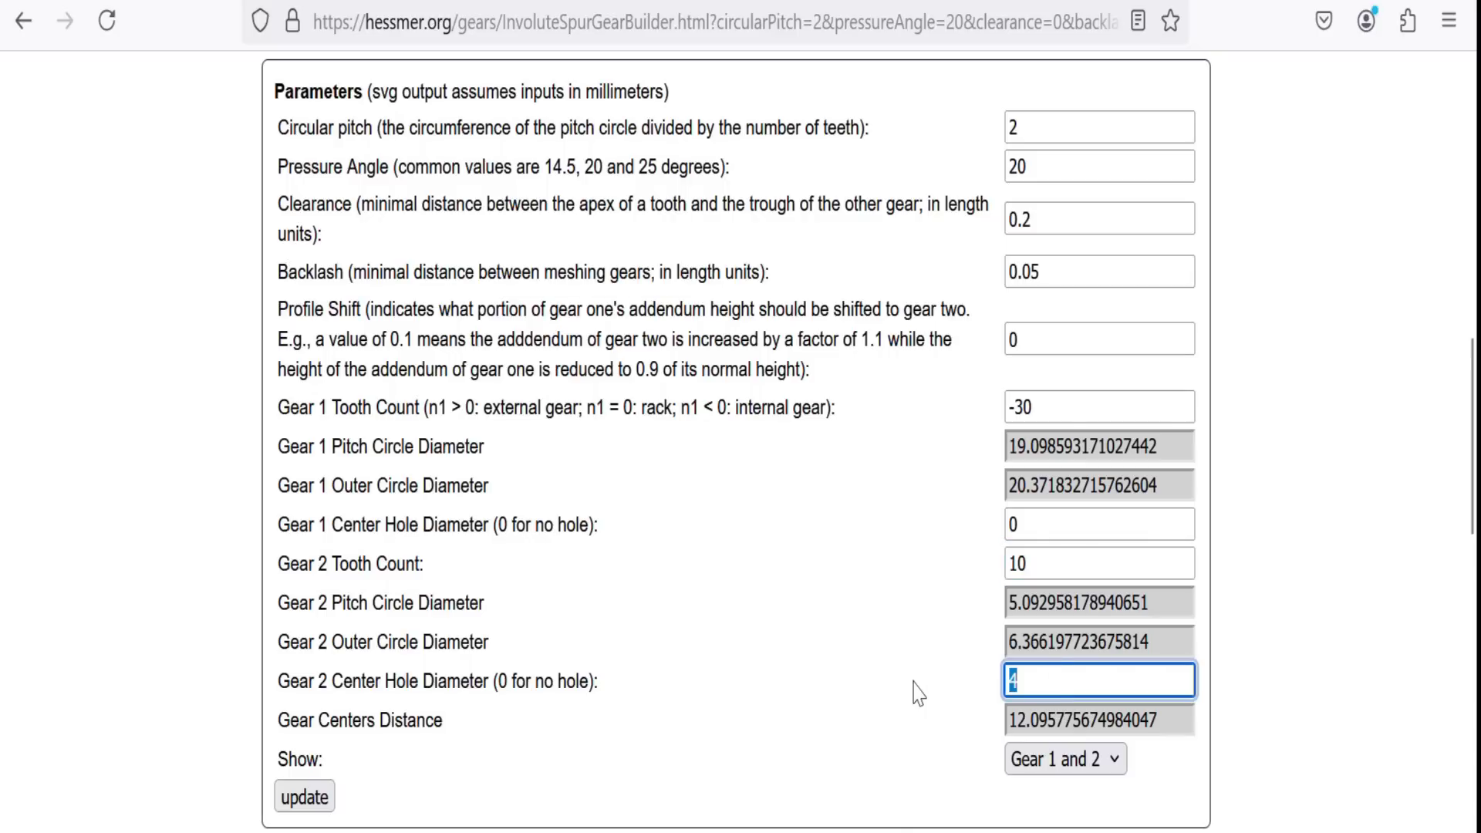
pyautogui.write('8')
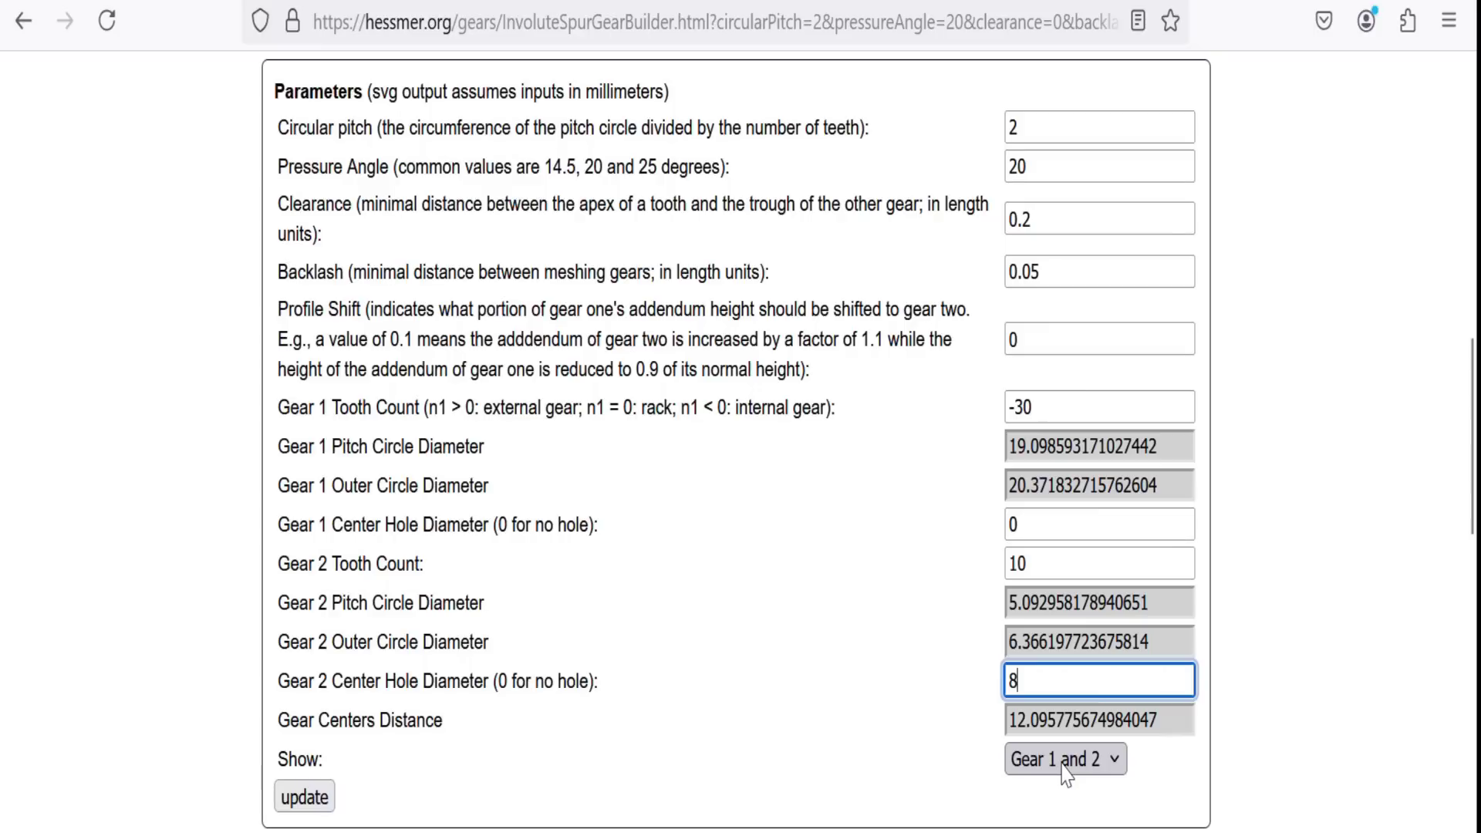
# - Update the drawing and check the 30-tooth ring gear meshing with the 10-tooth pinion
pyautogui.click(308, 802)
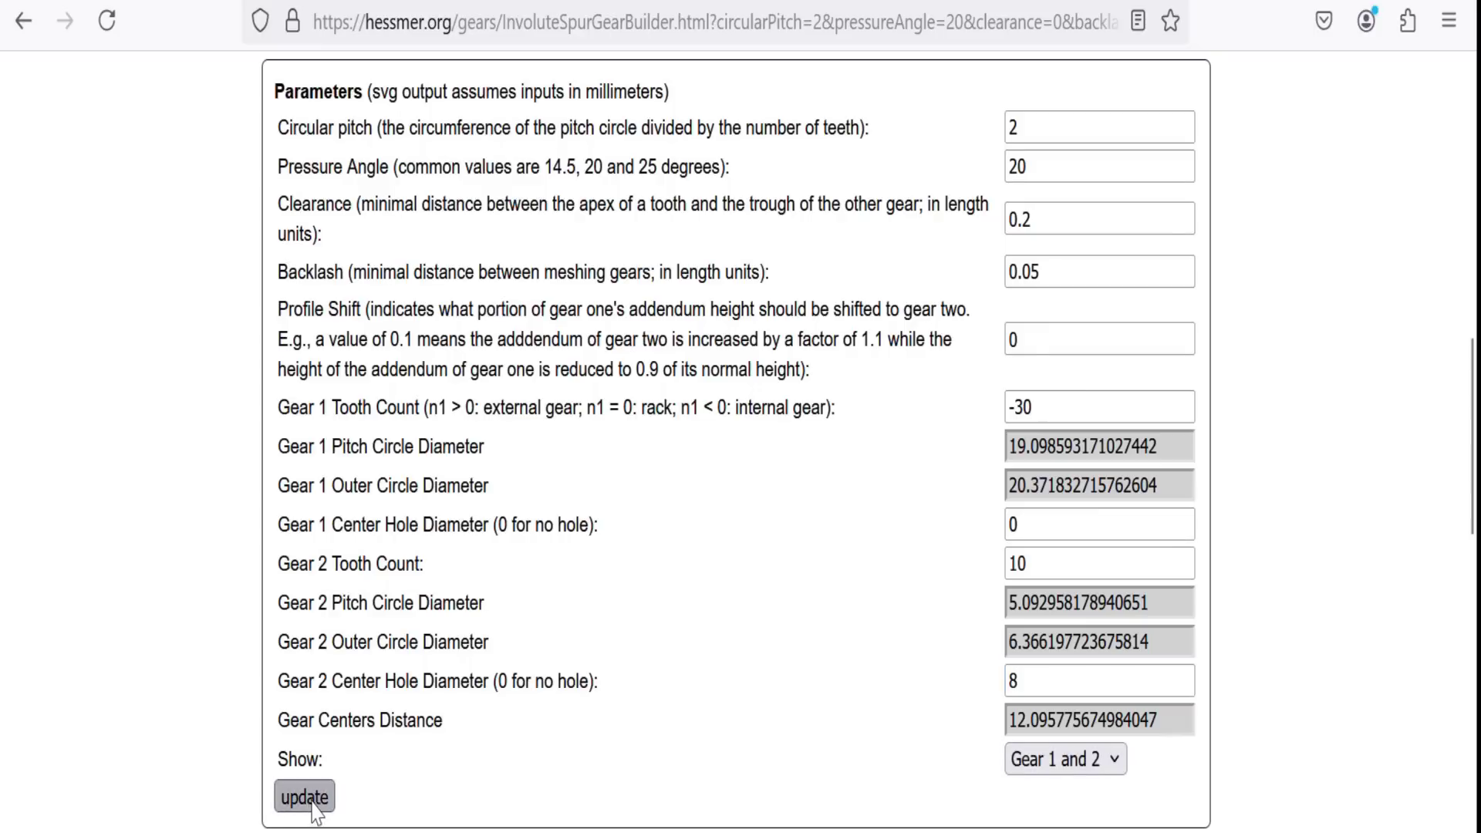
pyautogui.scroll(-10, 598, 450)
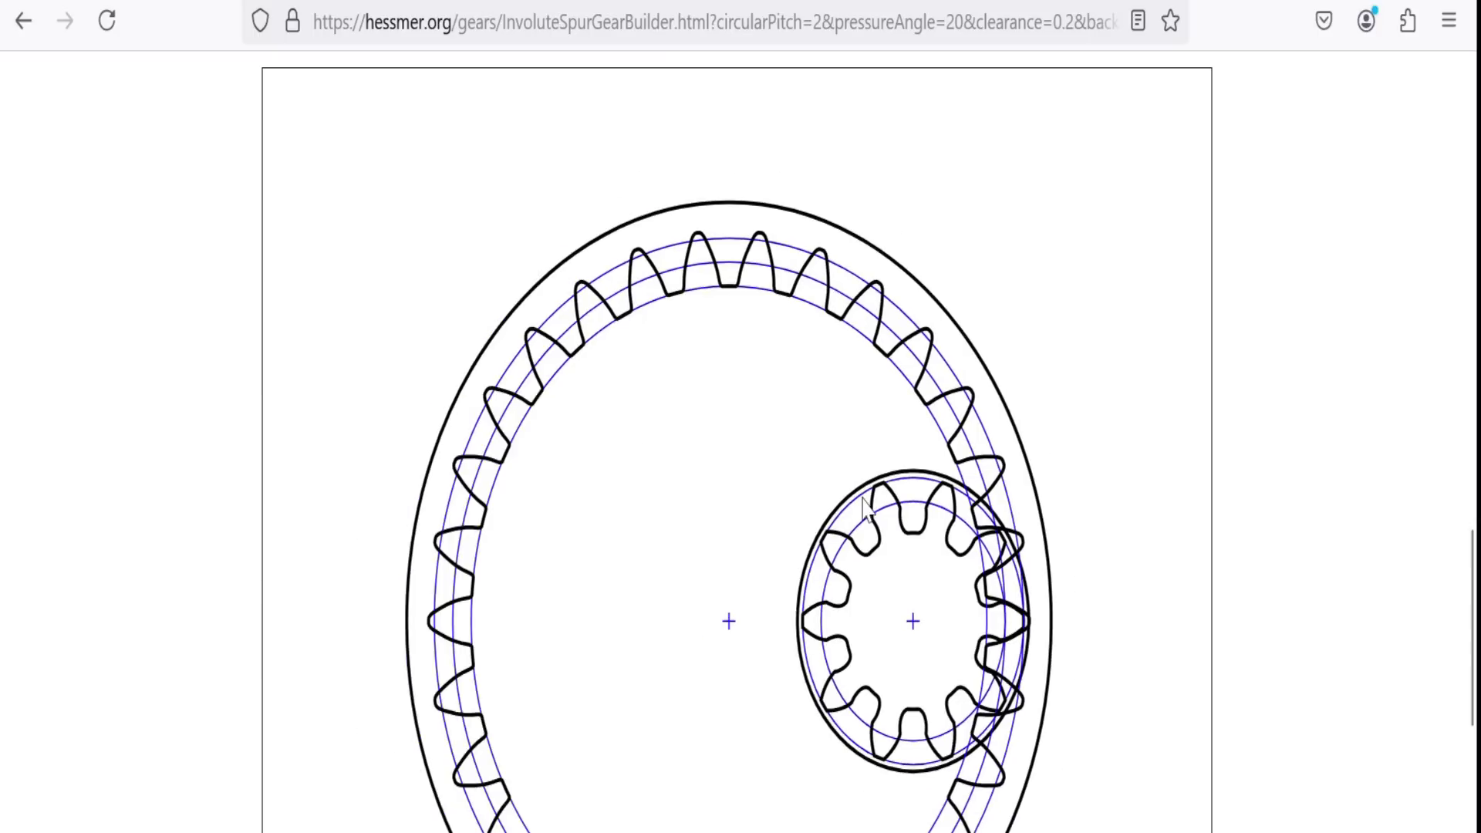
pyautogui.scroll(-2, 1298, 508)
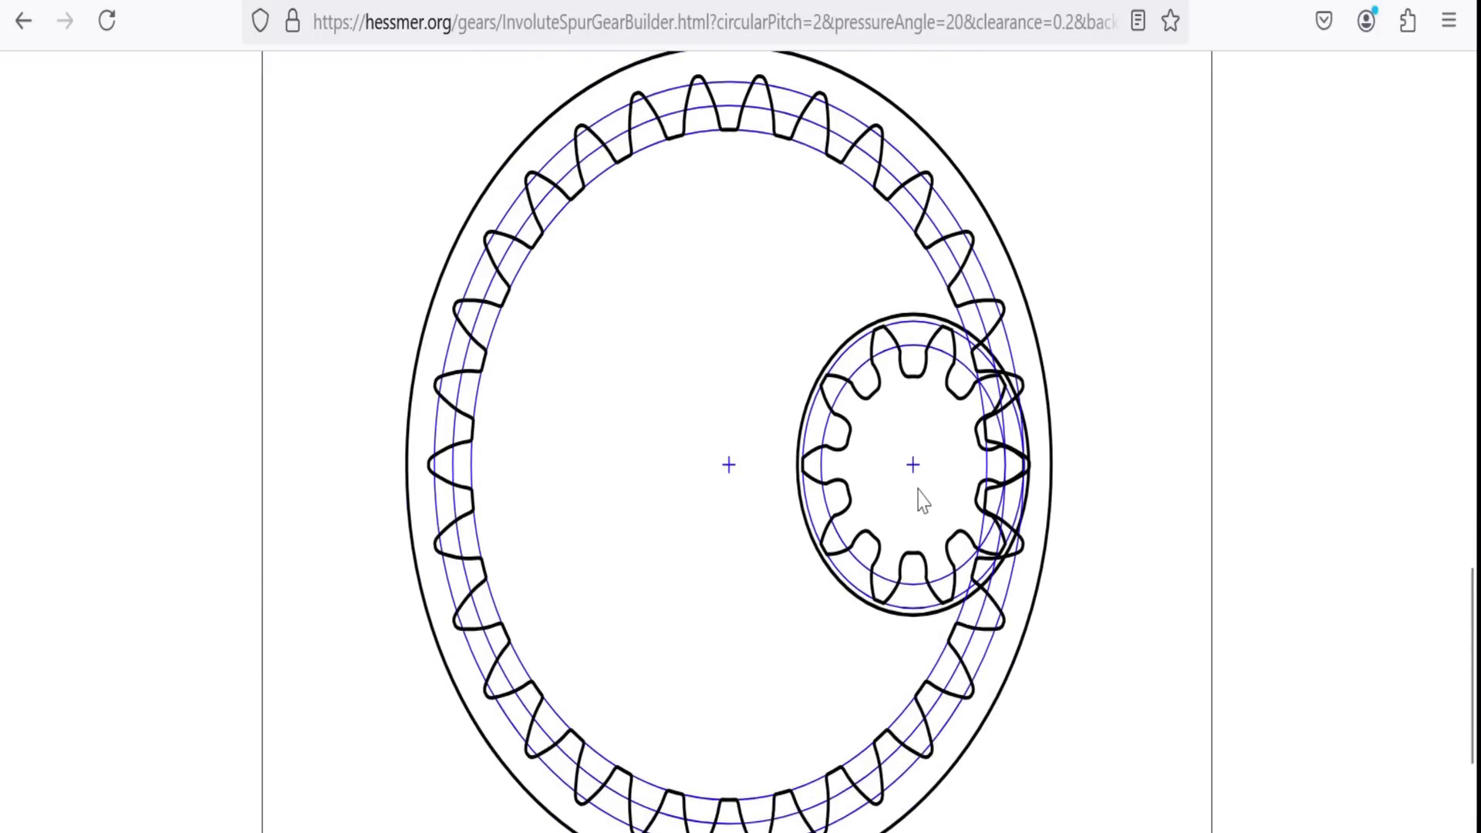
pyautogui.scroll(-10, 1275, 480)
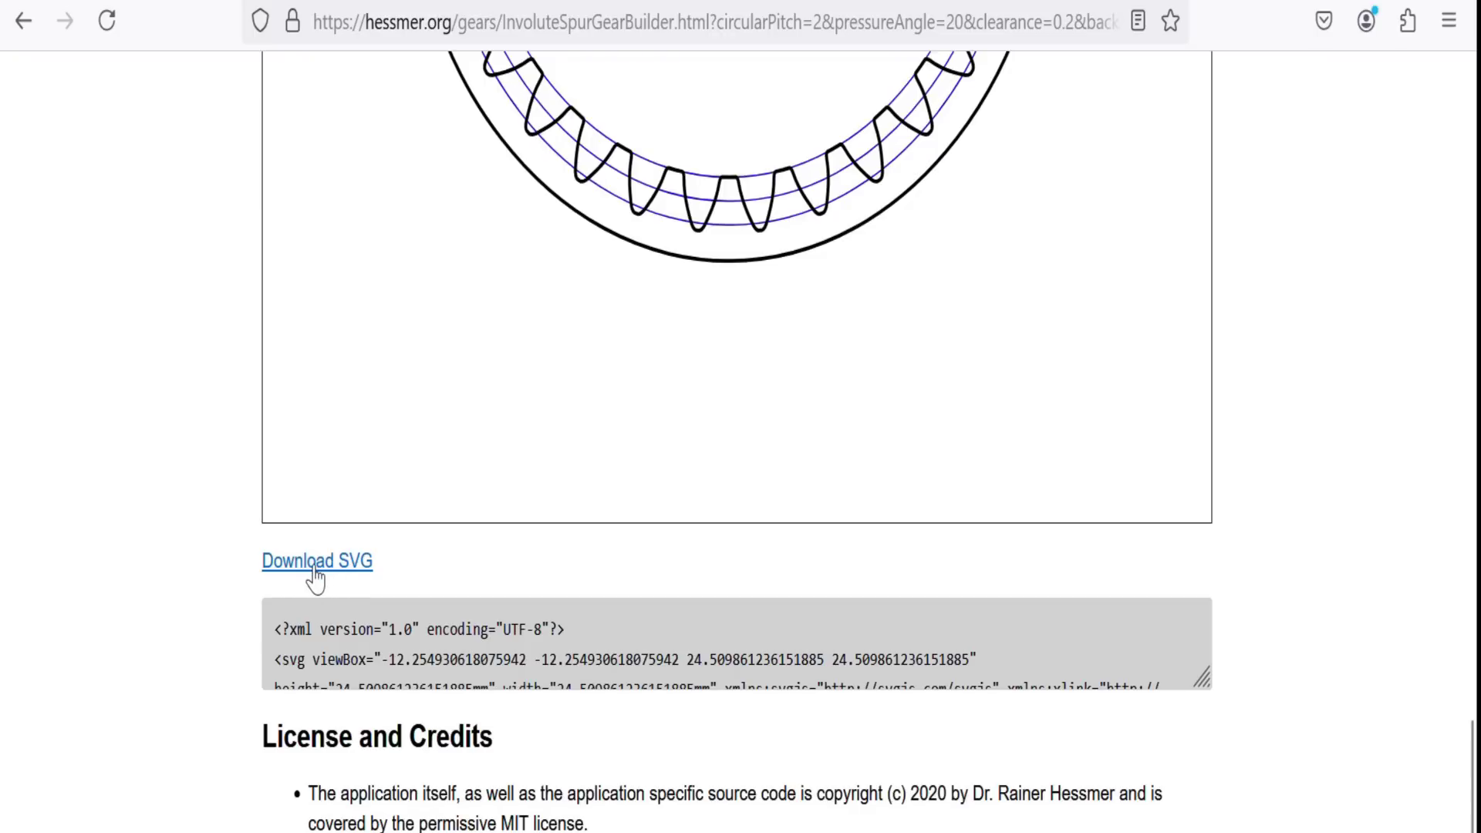
pyautogui.scroll(1, 1337, 478)
pyautogui.scroll(12, 1338, 479)
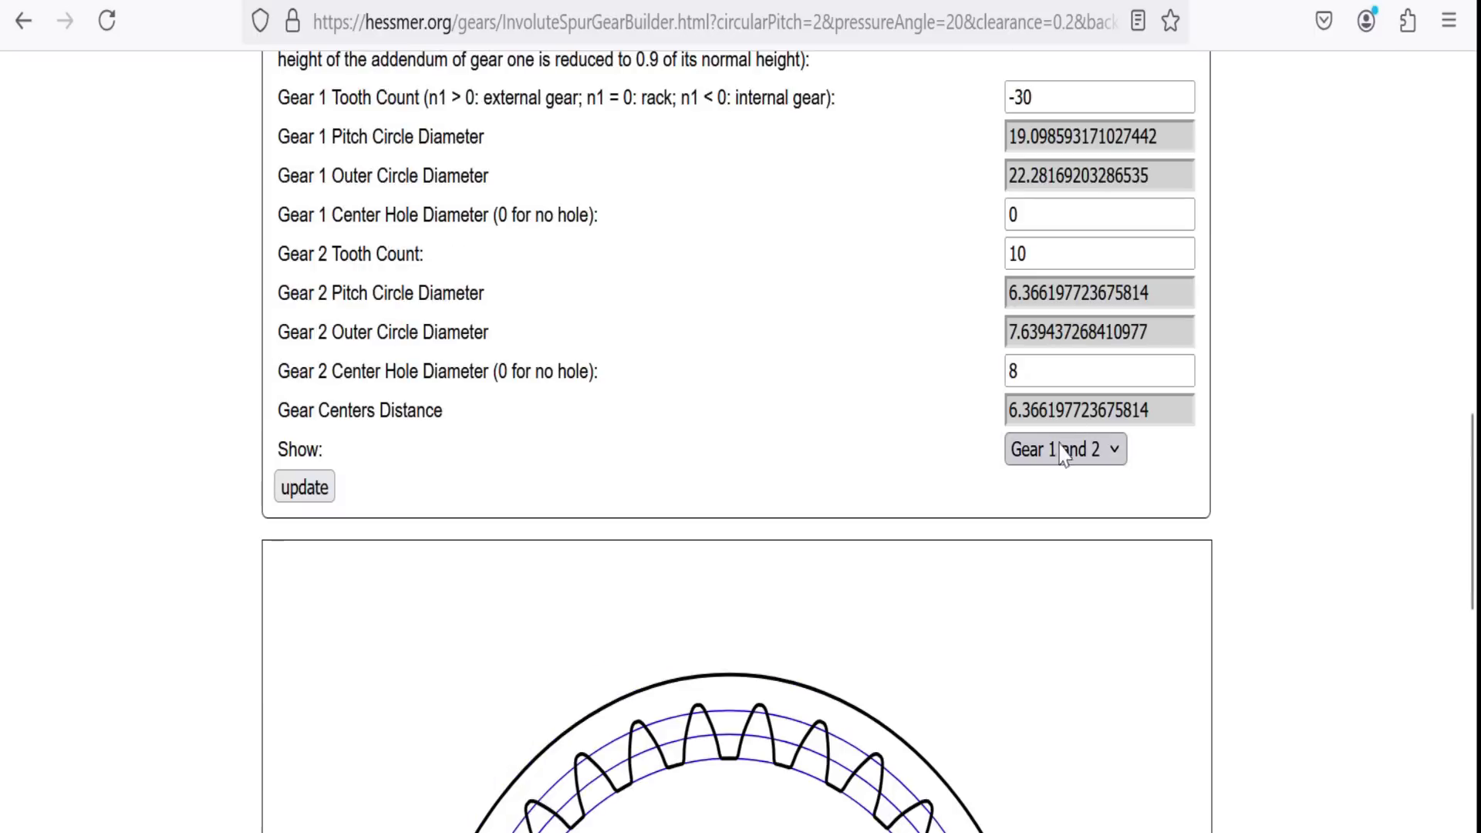
# - Set Show to Gear 1 Only, redraw, and download the ring gear as SVG
pyautogui.click(1062, 455)
pyautogui.click(1056, 532)
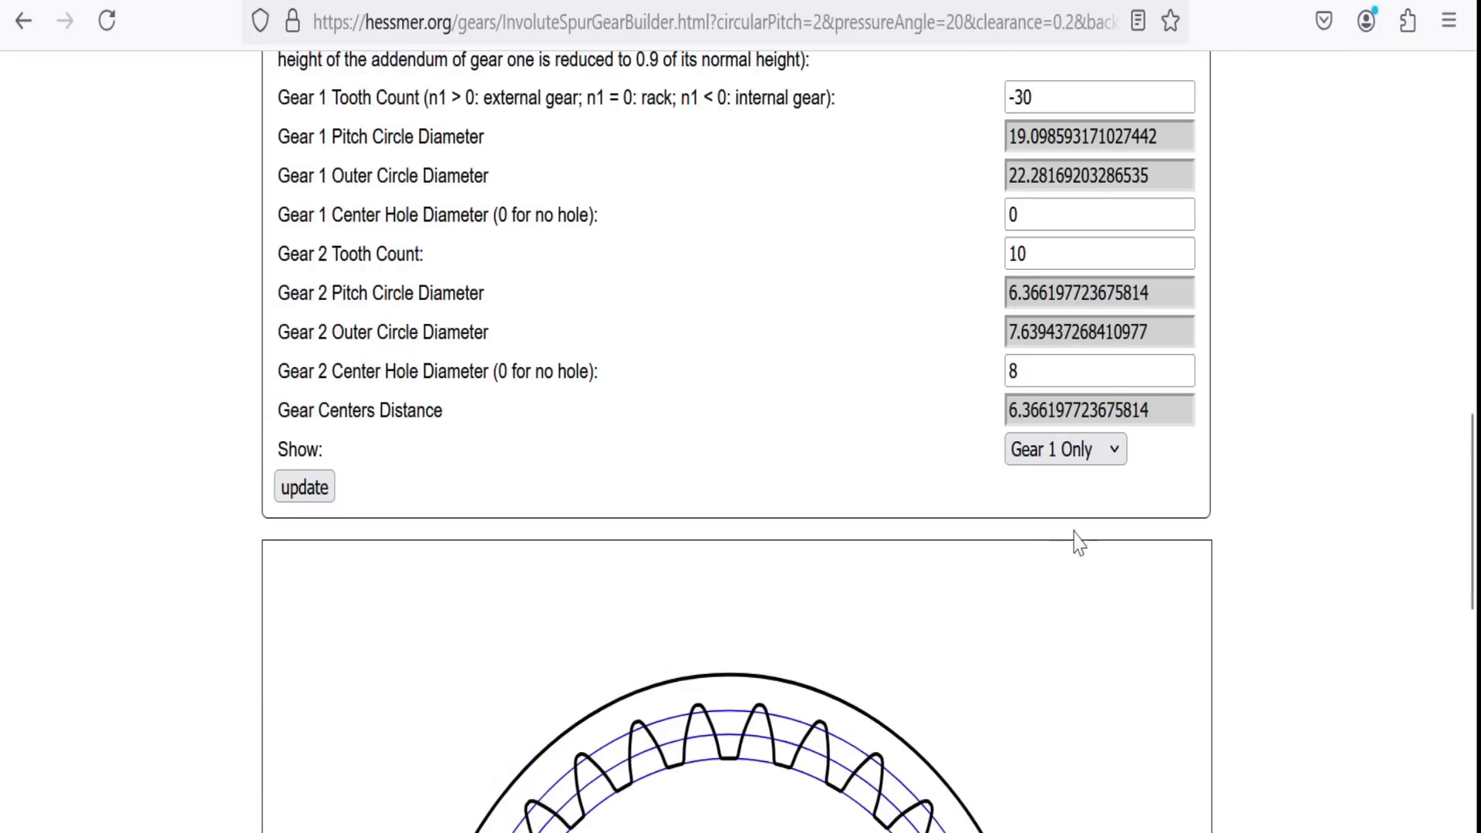
pyautogui.scroll(-8, 1229, 539)
pyautogui.scroll(4, 1229, 539)
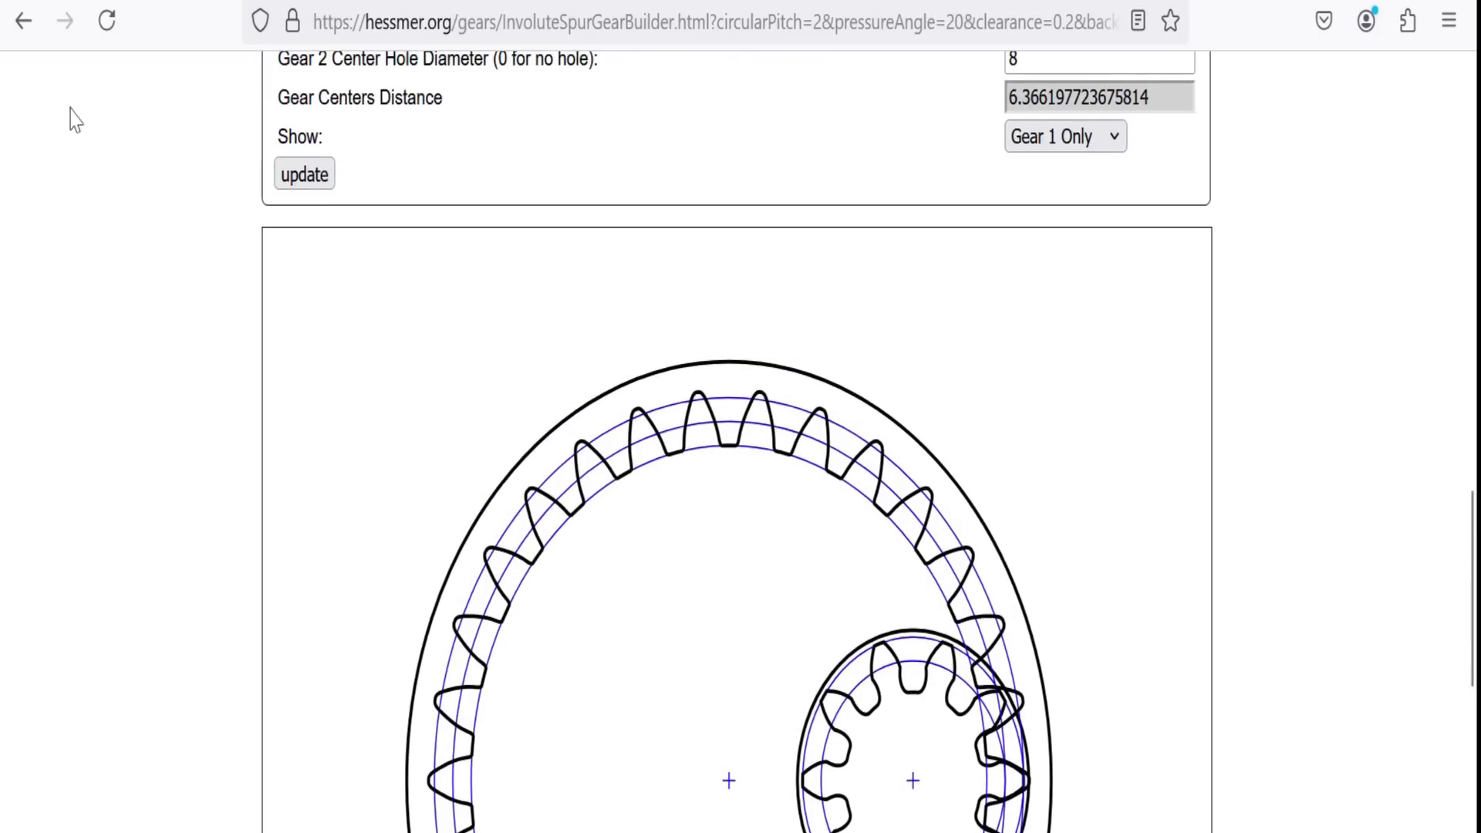
pyautogui.click(283, 178)
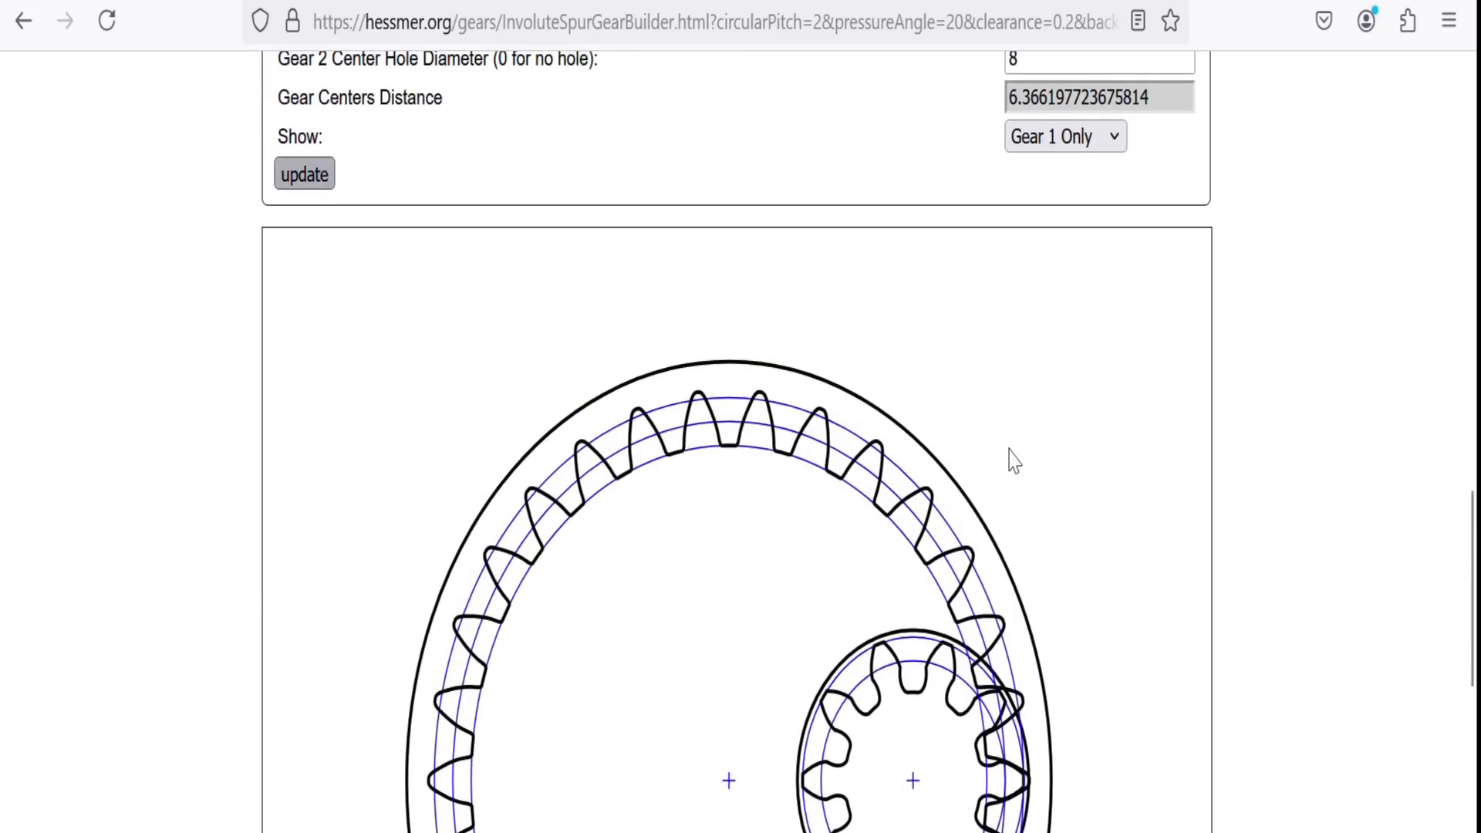
pyautogui.scroll(-4, 1277, 492)
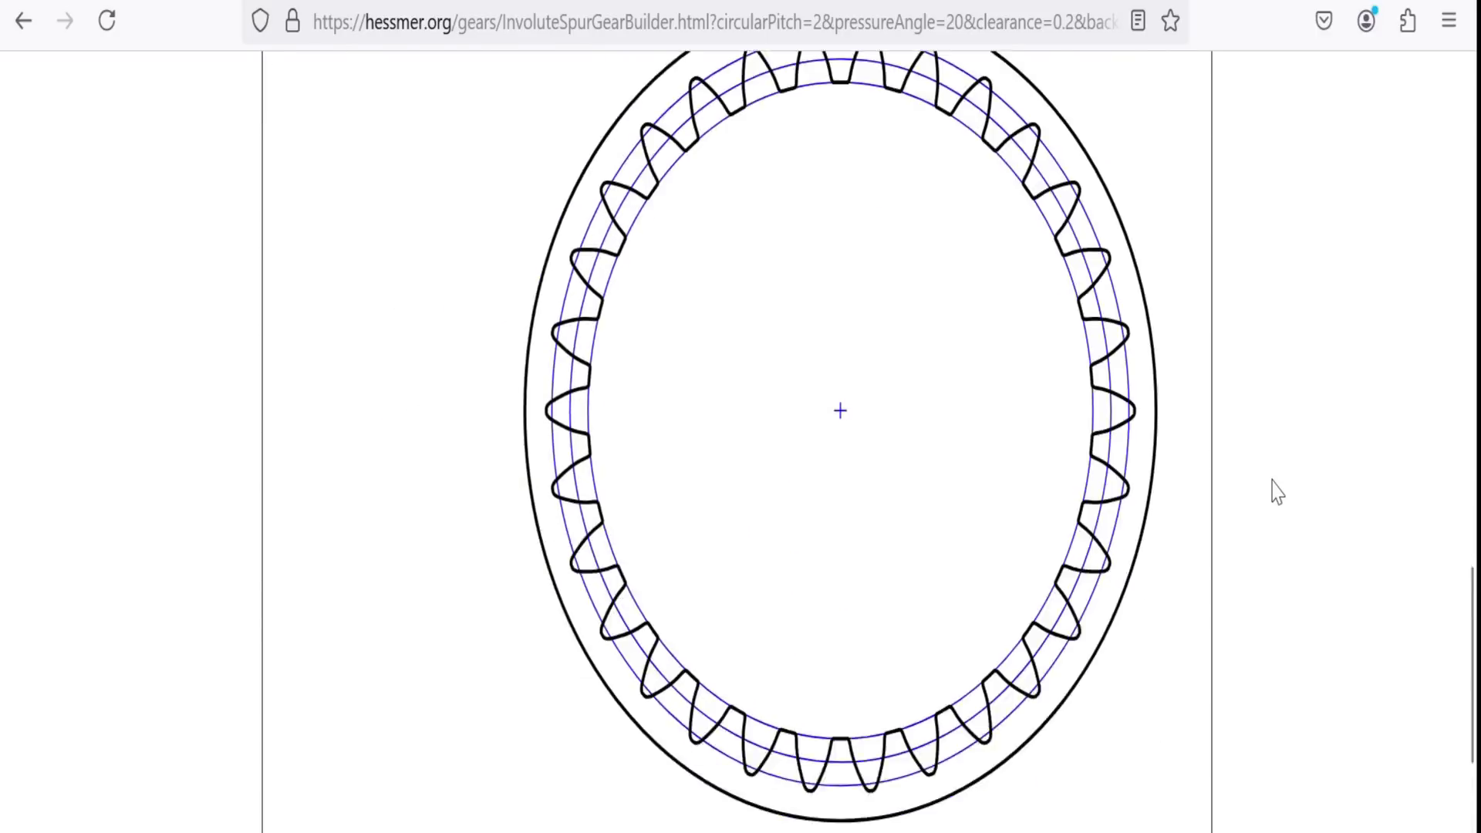
pyautogui.scroll(-6, 1274, 490)
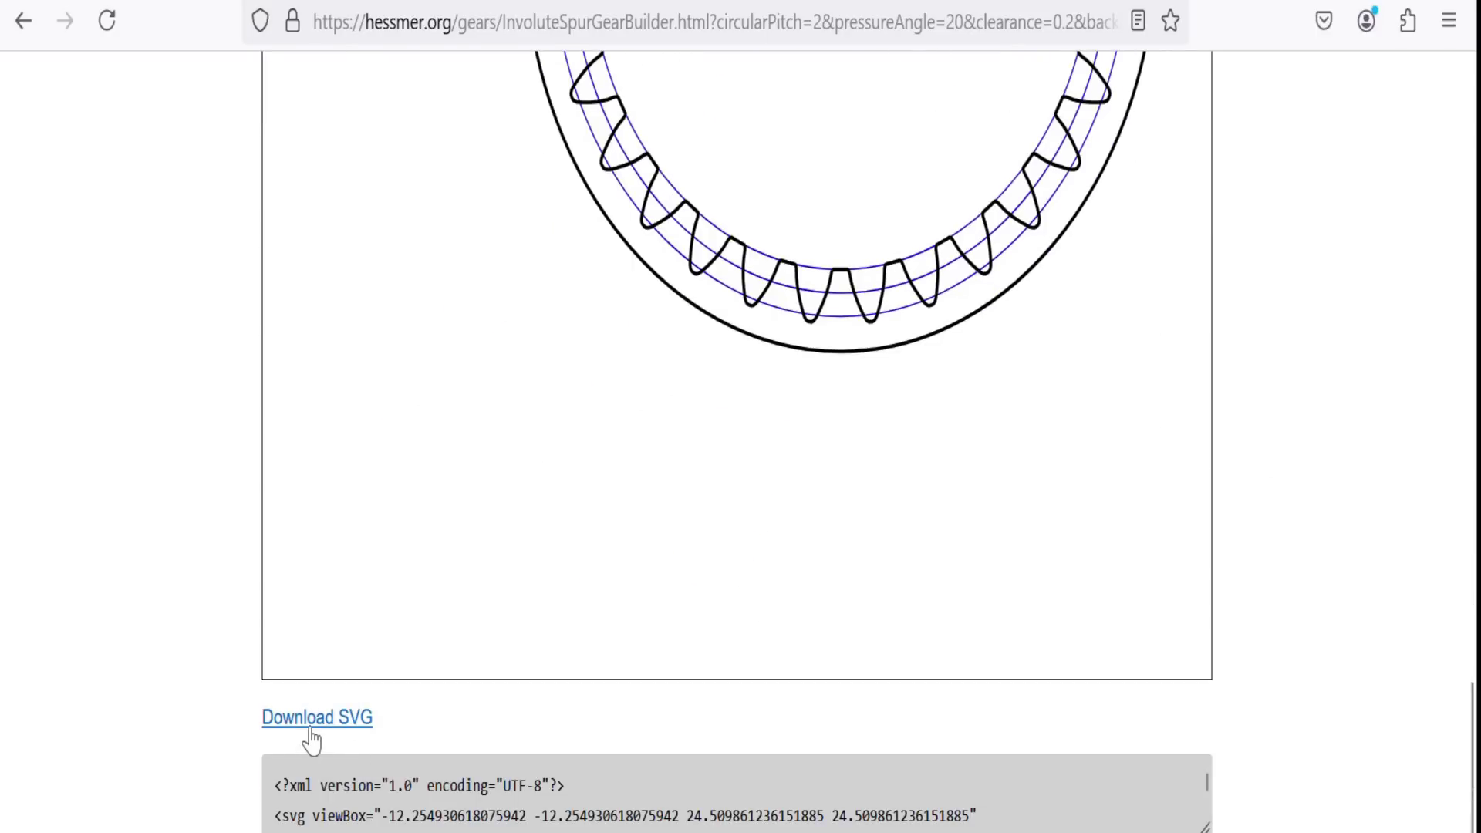
pyautogui.click(311, 737)
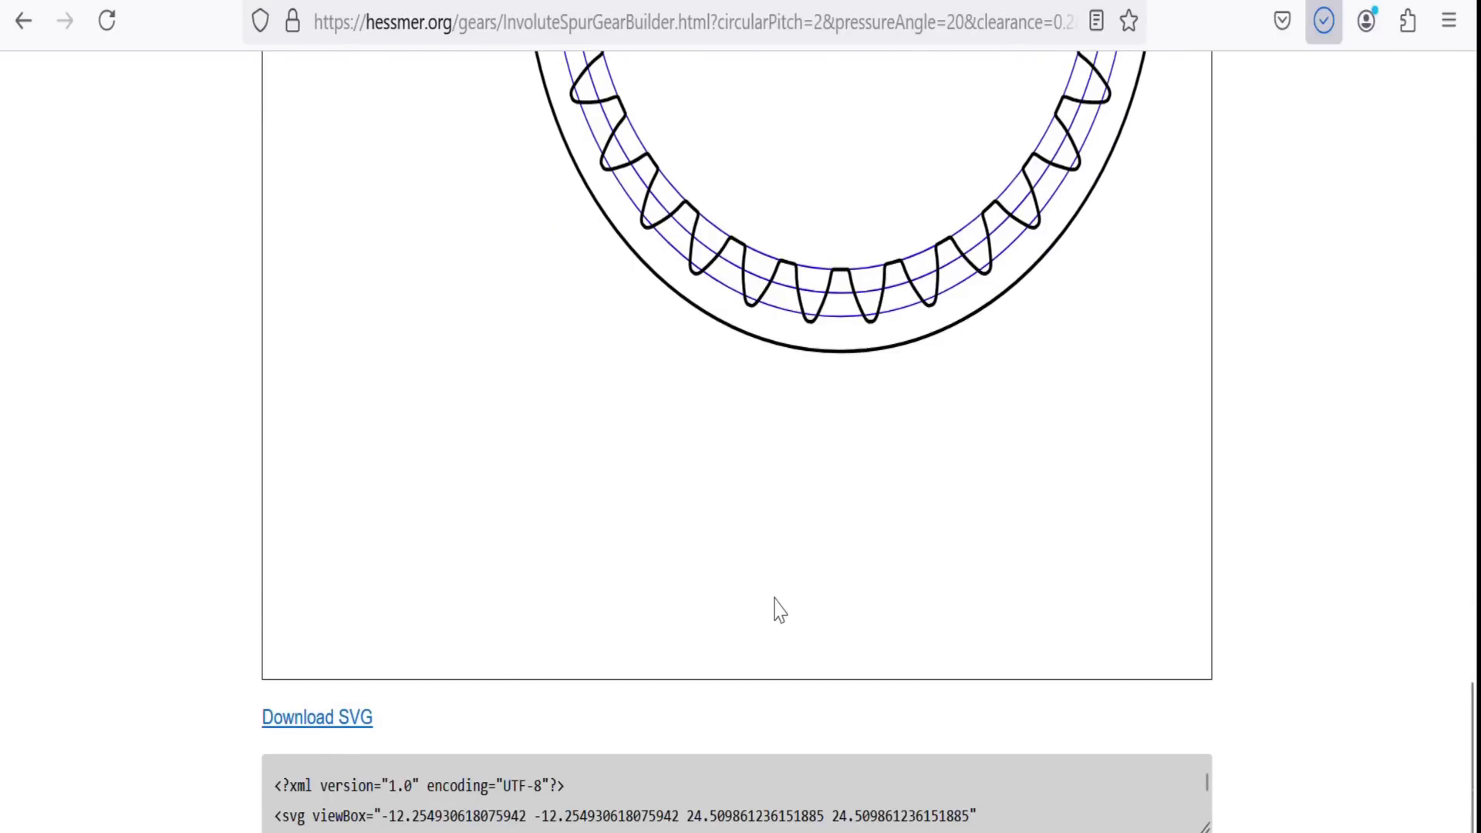